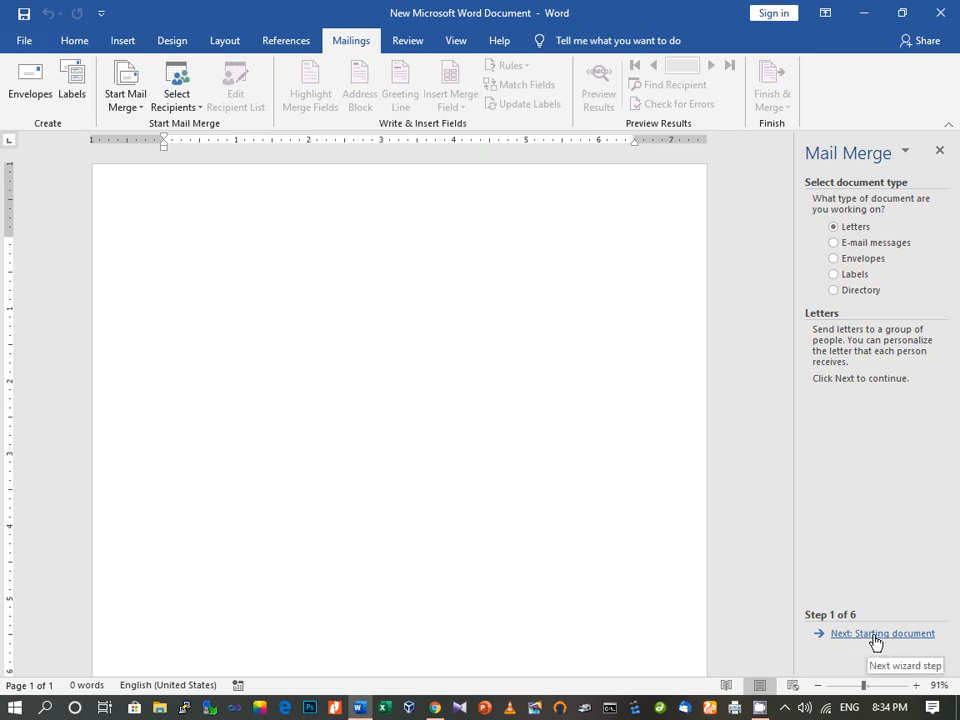
Start the Letters mail merge wizard and advance to choosing the starting document.
{"action": "left_click", "coordinate": [876, 636]}
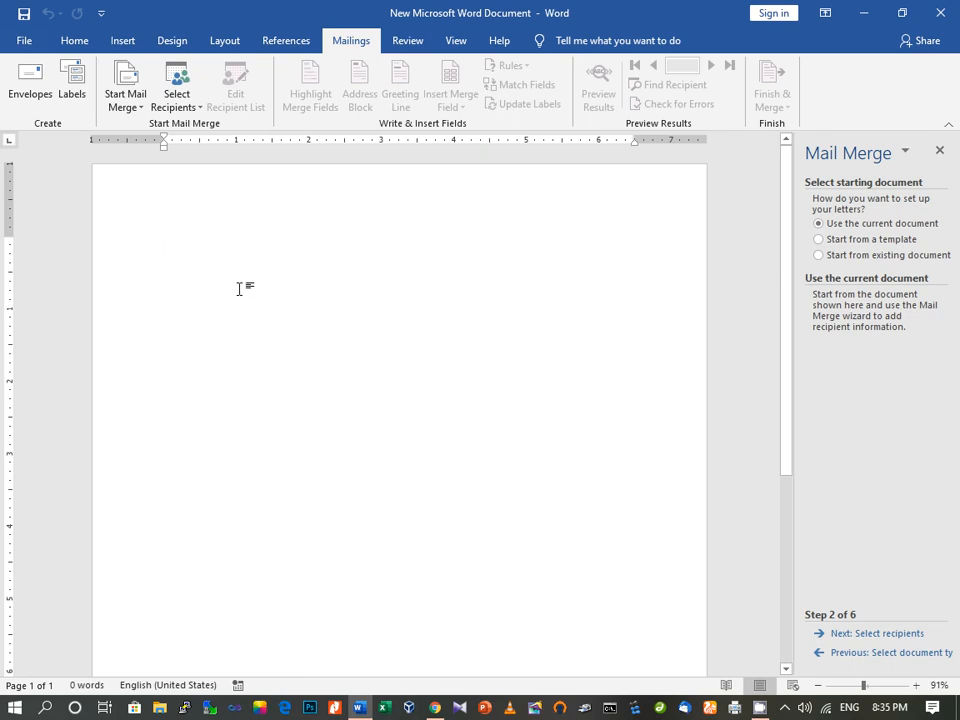
Keep the current document as the letter and advance to selecting recipients.
{"action": "left_click", "coordinate": [895, 634]}
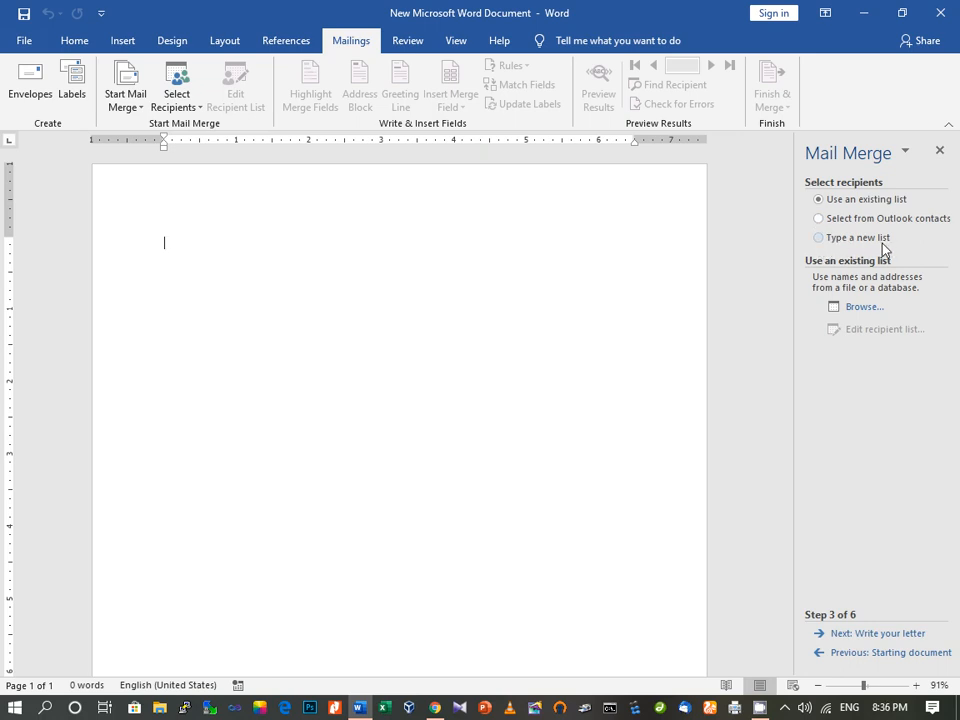
Choose 'Type a new list' and create a new address list.
{"action": "left_click", "coordinate": [820, 240]}
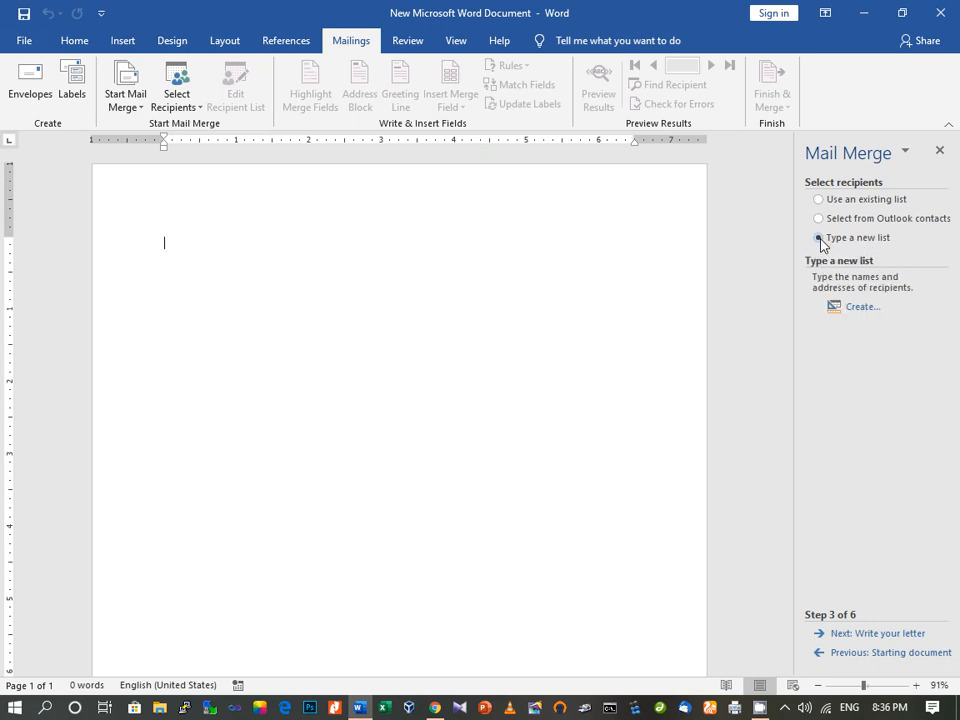
{"action": "left_click", "coordinate": [861, 315]}
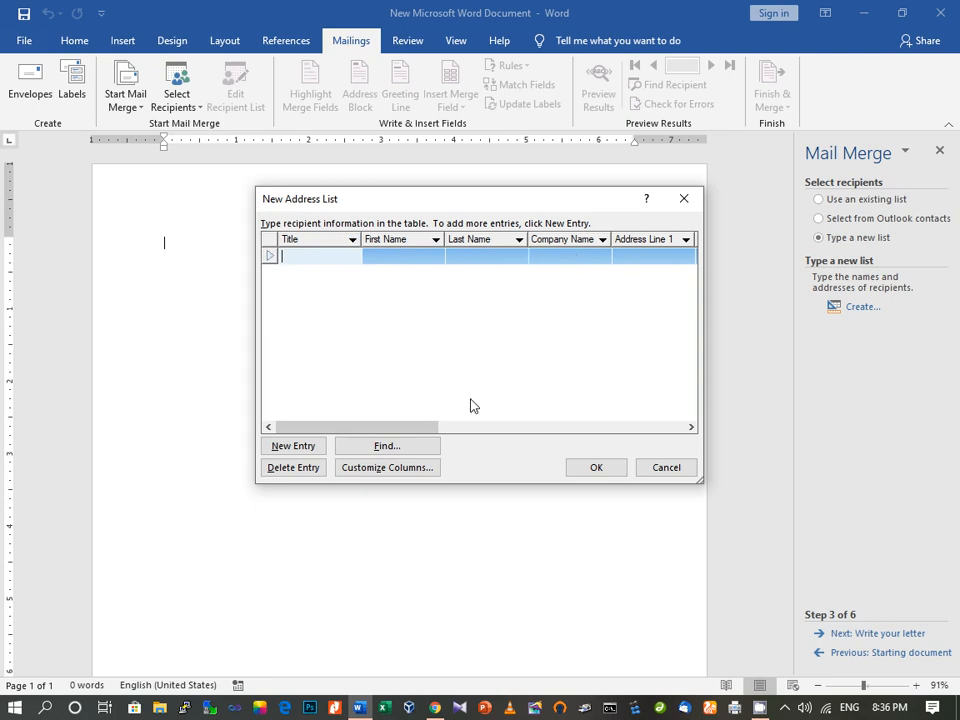
Enter the first recipient's first and last name in the New Address List.
{"action": "left_click_drag", "start_coordinate": [407, 428], "coordinate": [490, 430]}
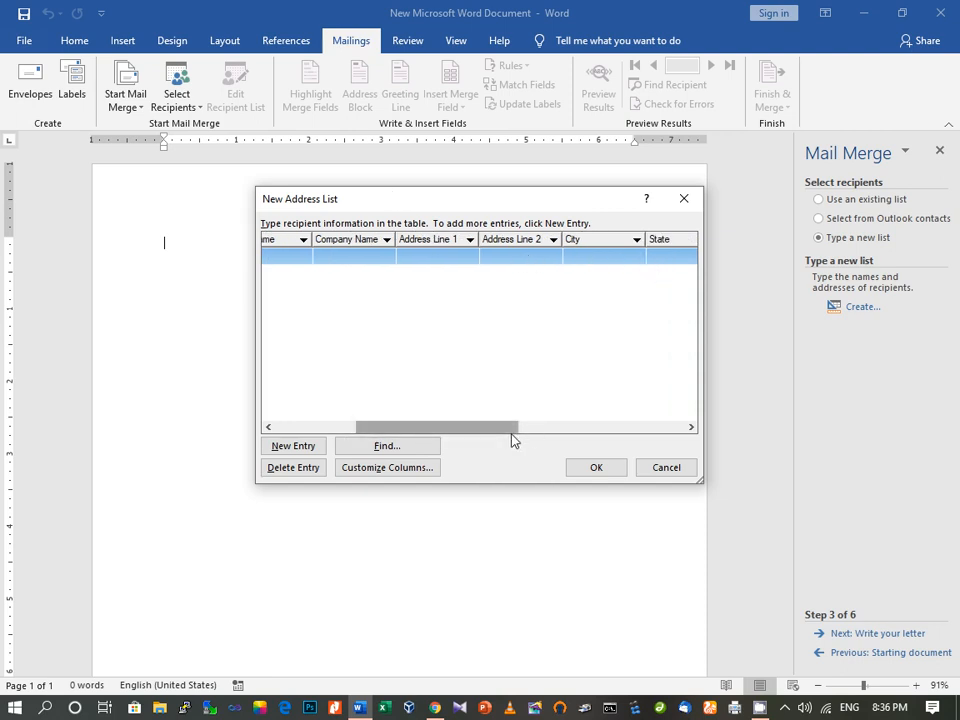
{"action": "left_click_drag", "start_coordinate": [501, 435], "coordinate": [377, 448]}
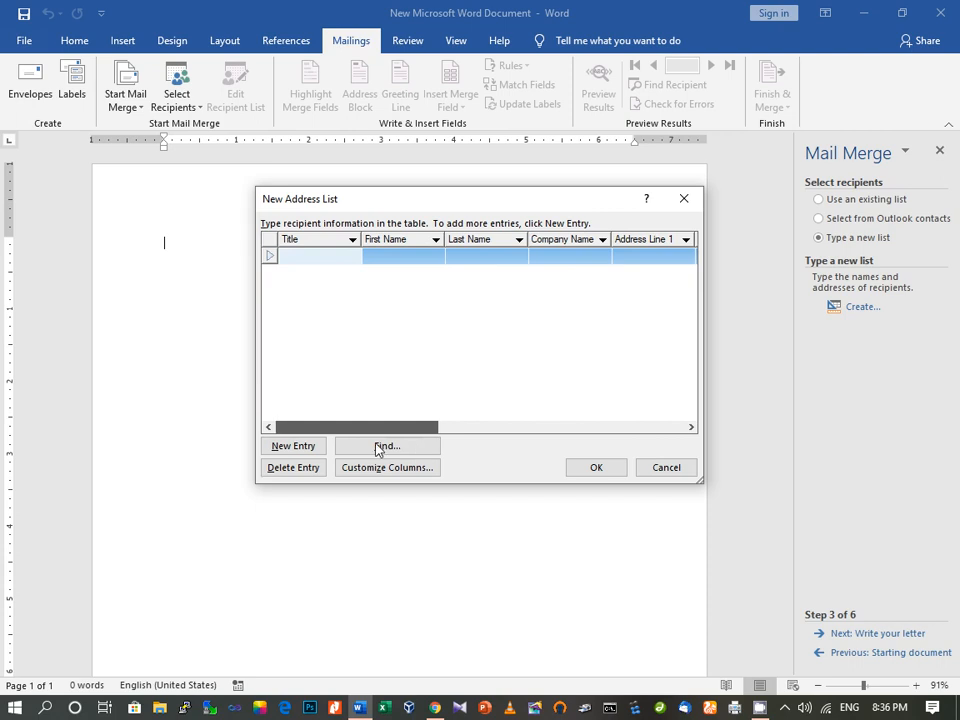
{"action": "left_click", "coordinate": [392, 257]}
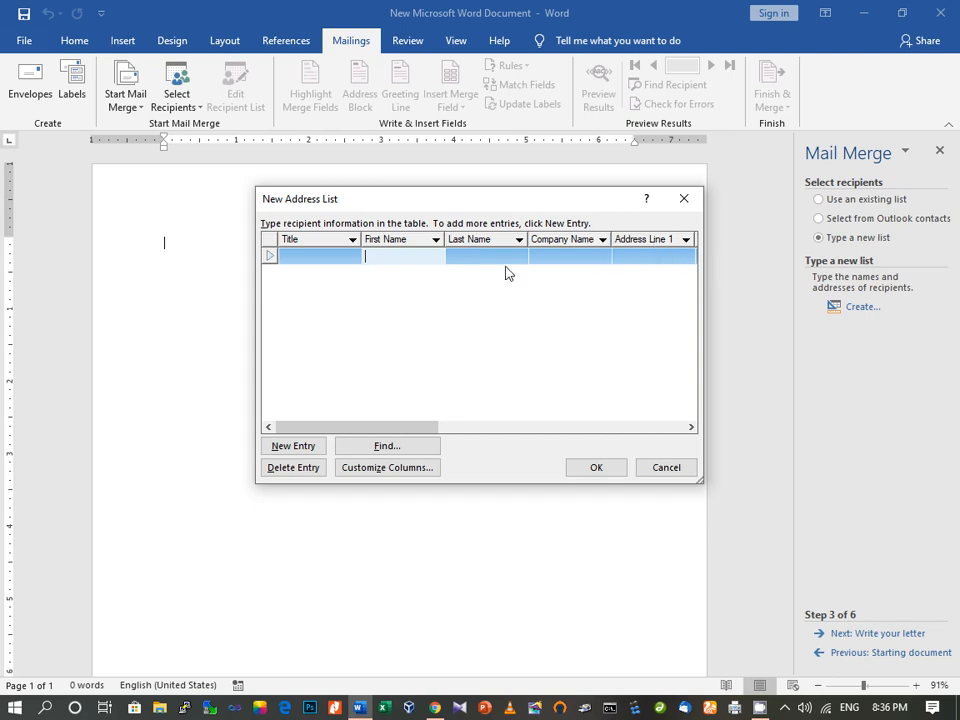
{"action": "type", "text": "ANITA"}
{"action": "key", "text": "Tab"}
{"action": "type", "text": "KUMARI"}
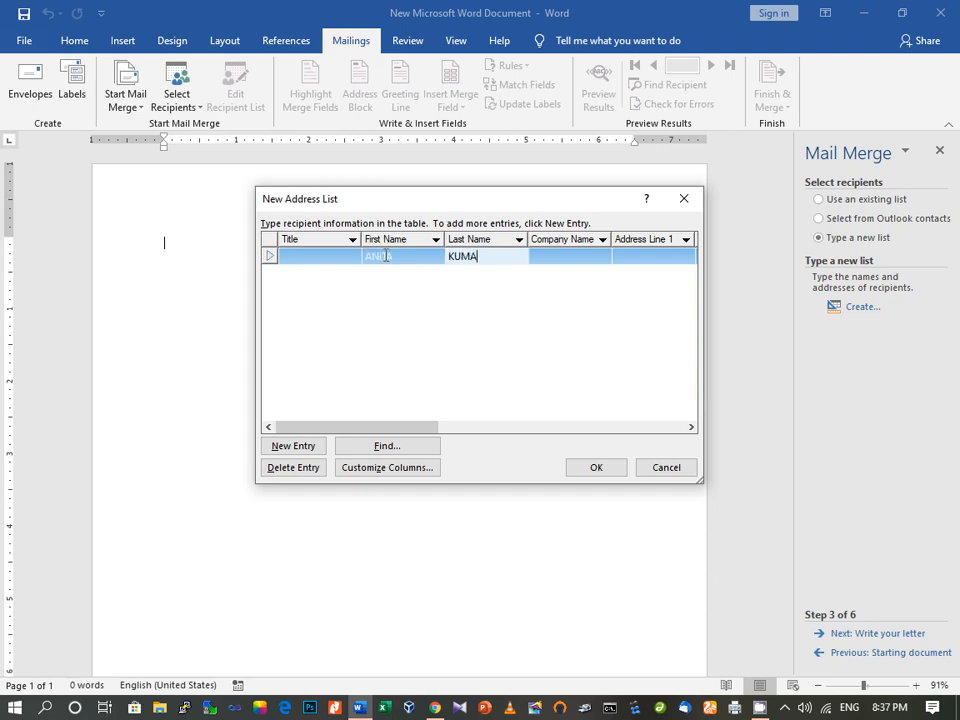
Fill in the first recipient's address line, state and ZIP code, then add a new entry.
{"action": "key", "text": "Tab"}
{"action": "key", "text": "Tab"}
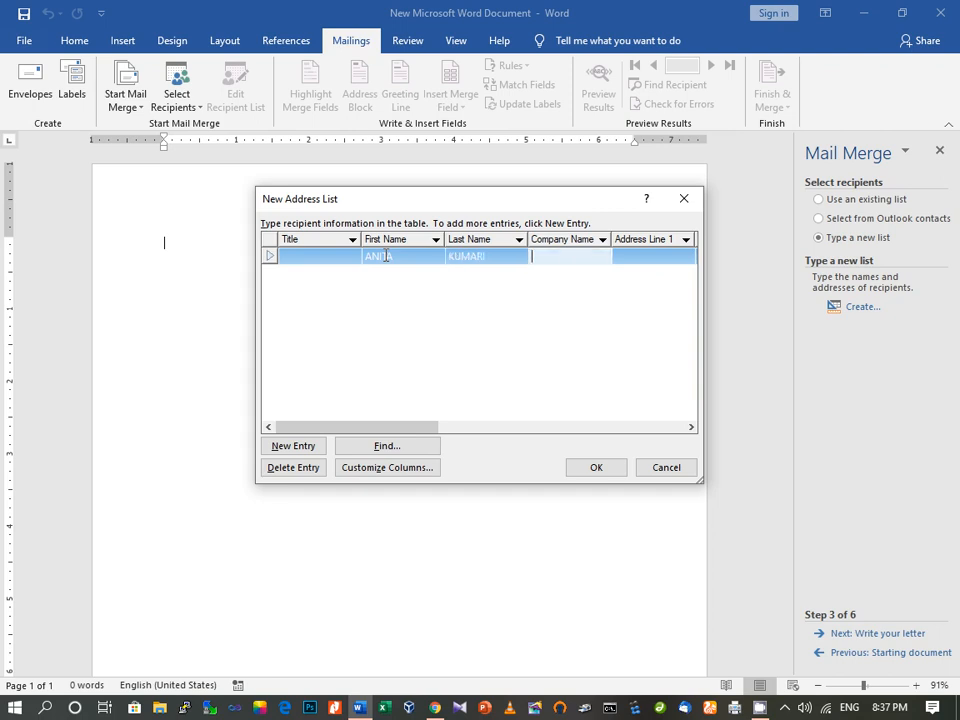
{"action": "type", "text": "PAT"}
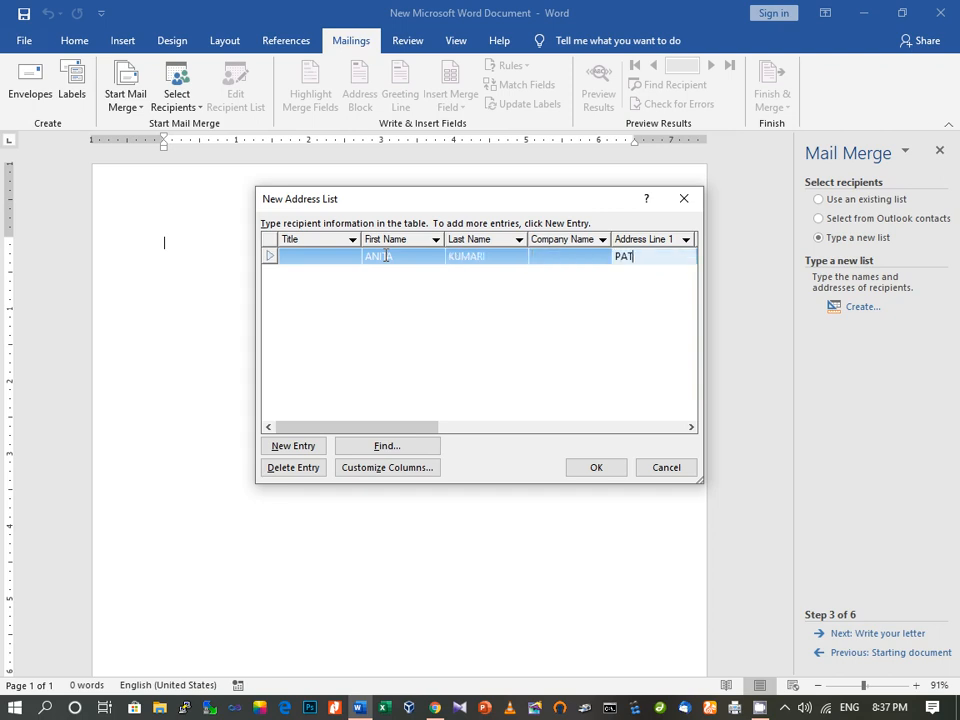
{"action": "type", "text": "NA"}
{"action": "key", "text": "Tab"}
{"action": "key", "text": "Tab"}
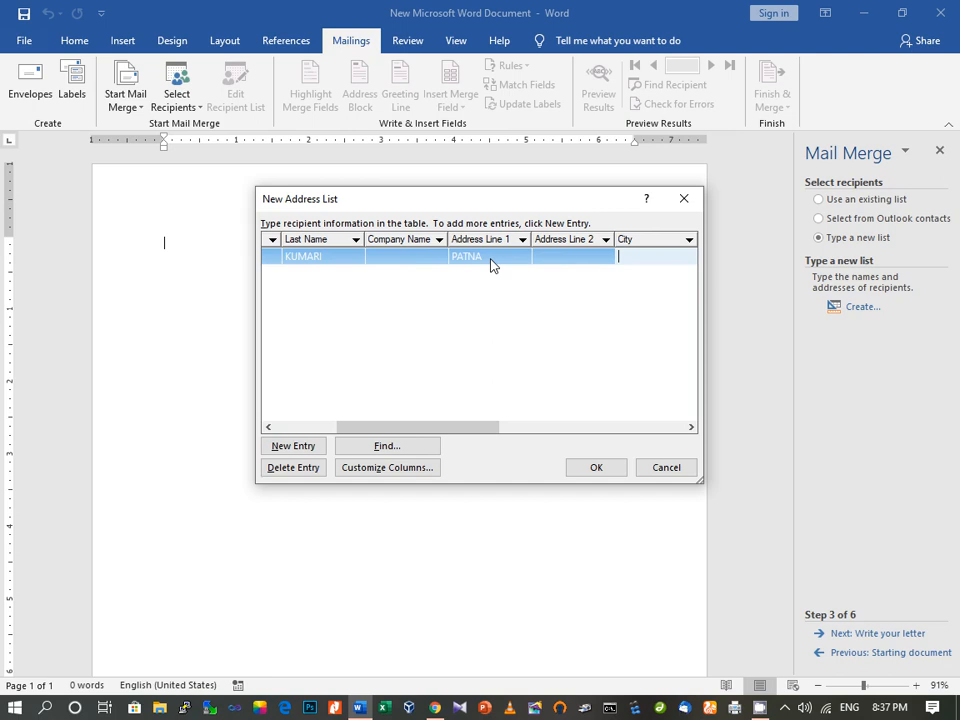
{"action": "key", "text": "Tab"}
{"action": "type", "text": "BI"}
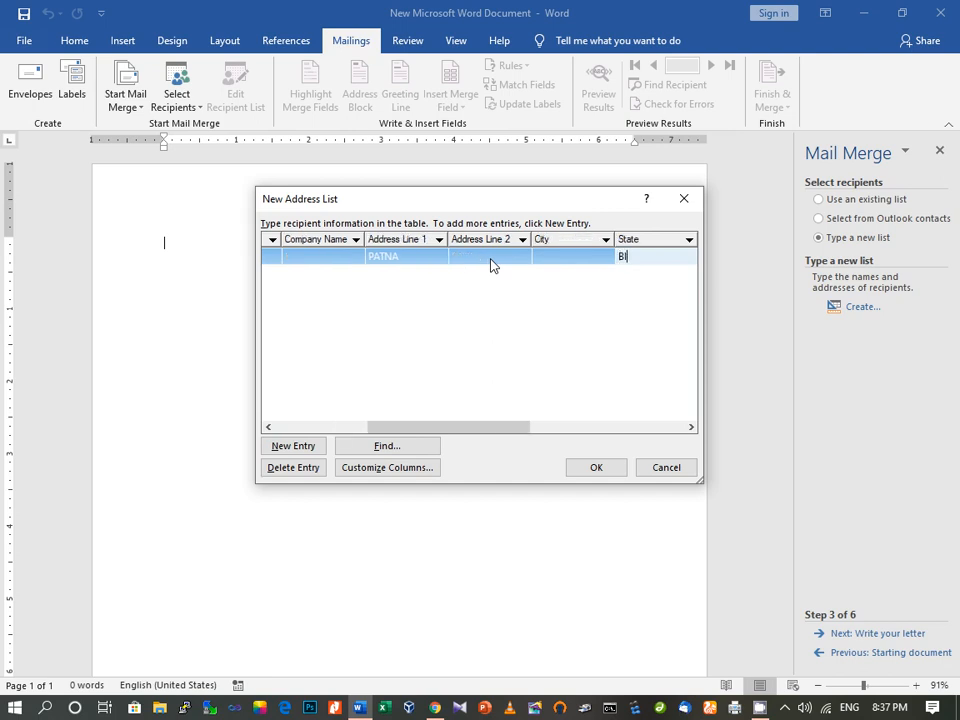
{"action": "type", "text": "HAR"}
{"action": "key", "text": "Tab"}
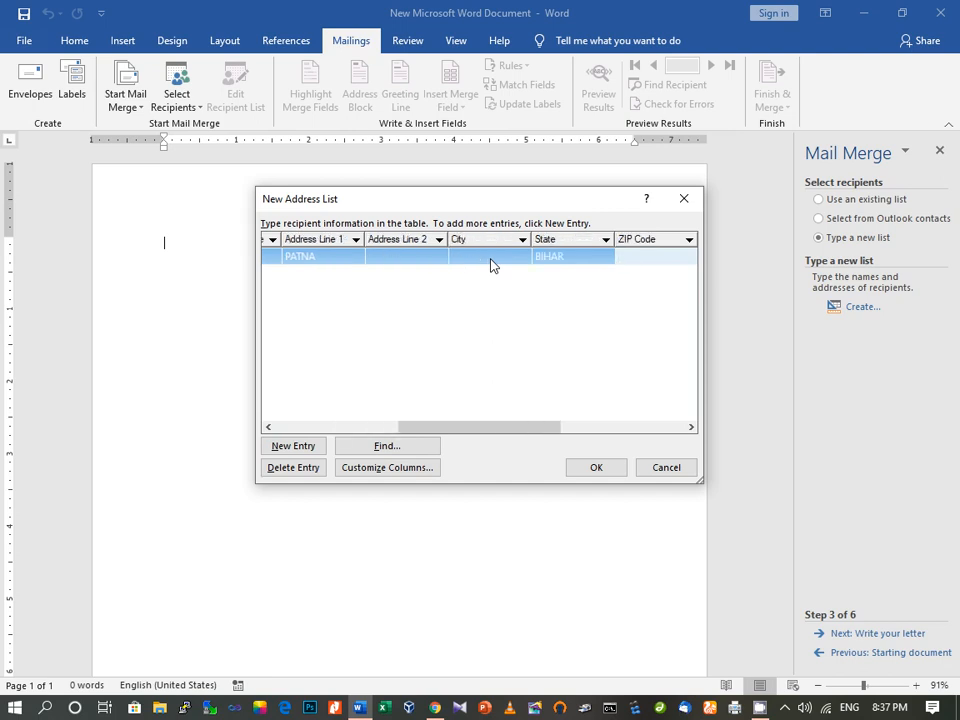
{"action": "type", "text": "800001"}
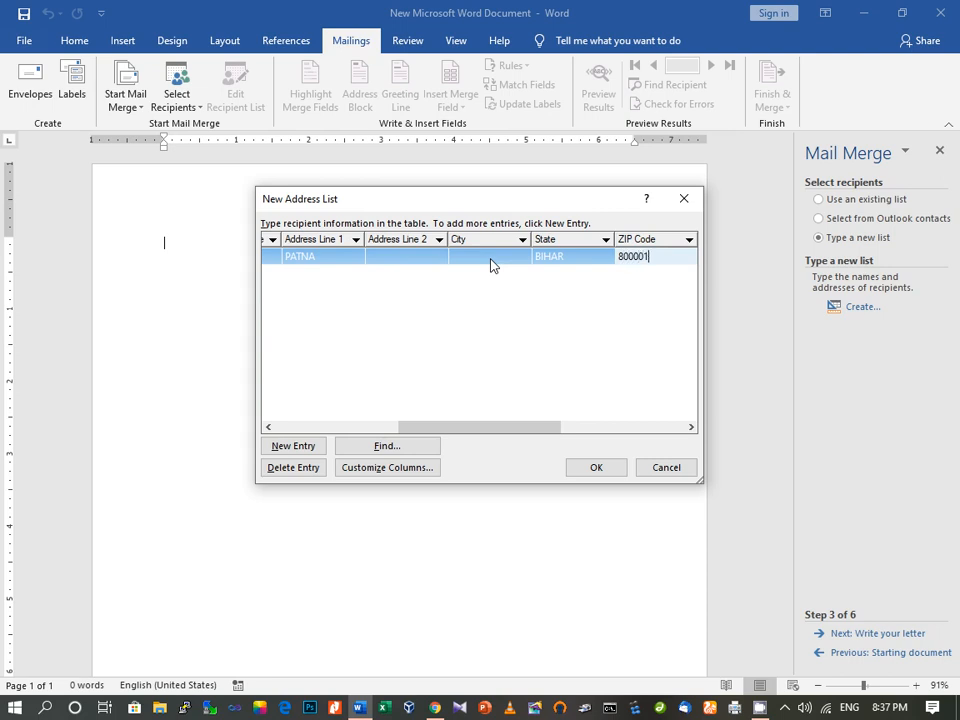
{"action": "left_click", "coordinate": [310, 446]}
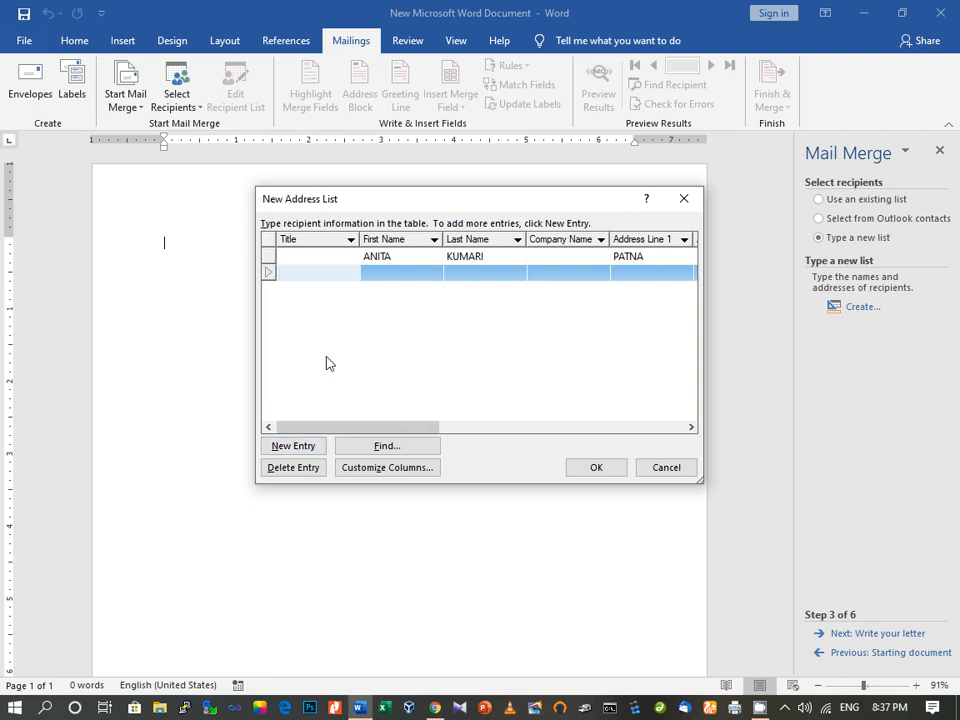
Enter the second recipient's first and last name.
{"action": "left_click", "coordinate": [381, 273]}
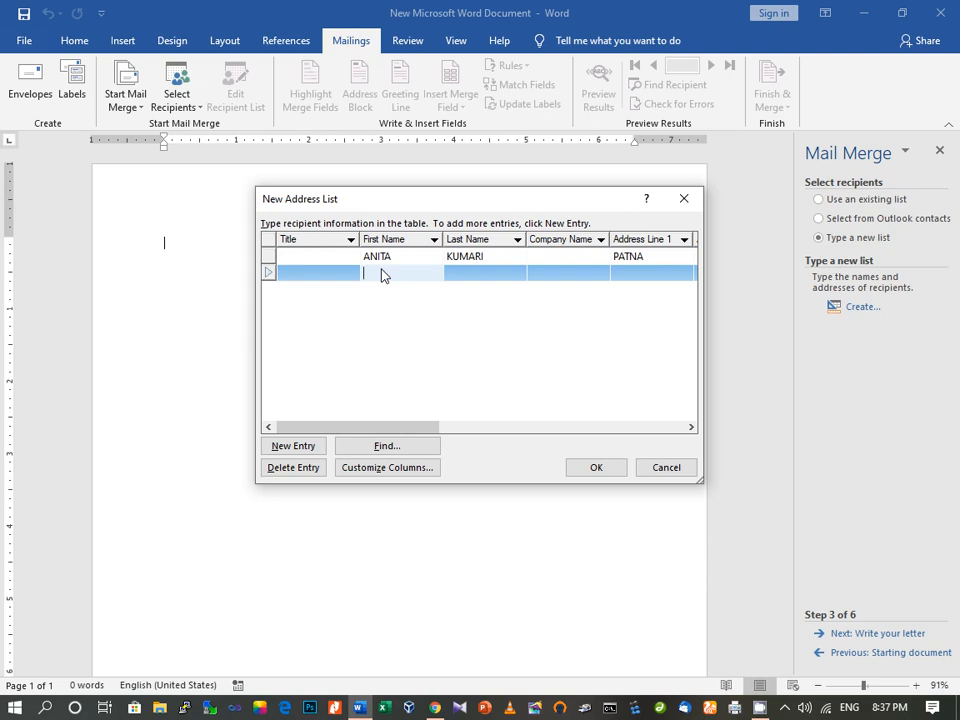
{"action": "type", "text": "BINAY"}
{"action": "key", "text": "Tab"}
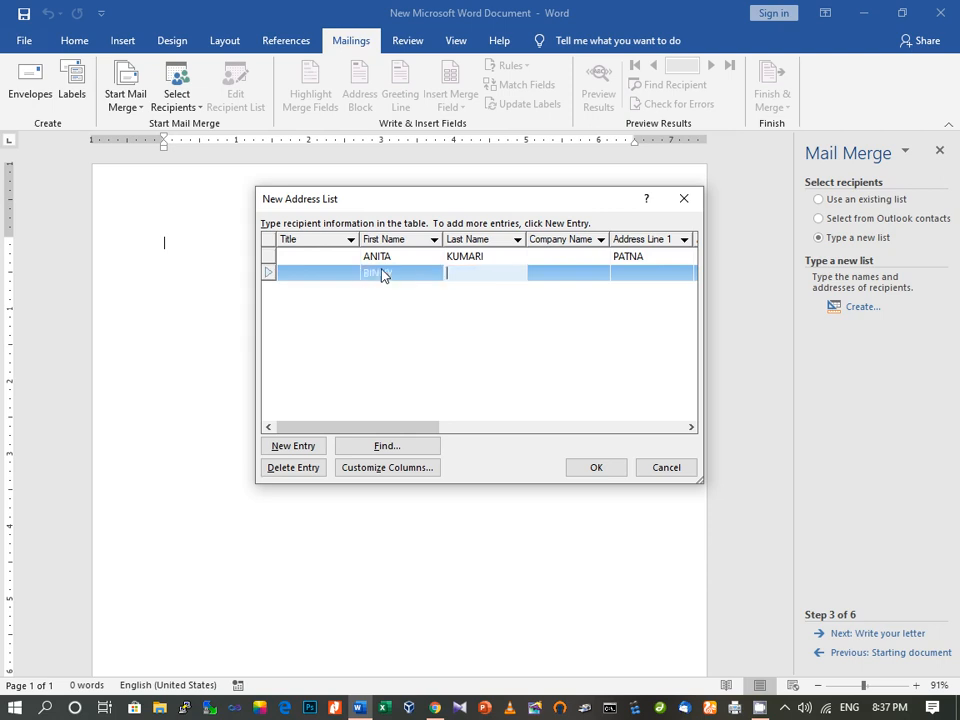
{"action": "type", "text": "SINGH"}
{"action": "key", "text": "Tab"}
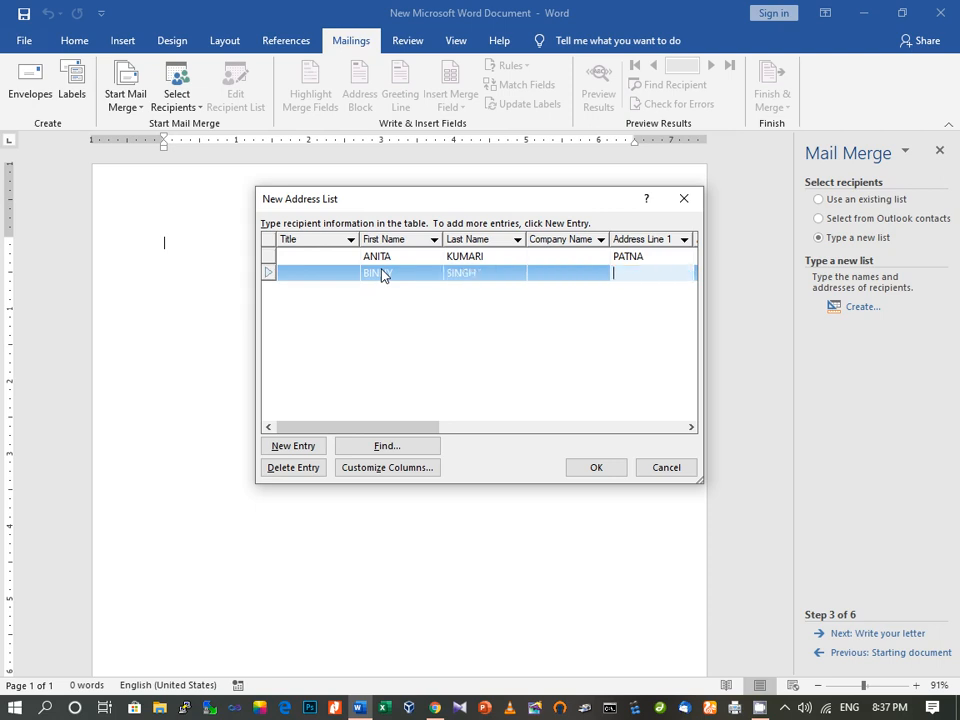
{"action": "key", "text": "Tab"}
Fill in the second recipient's address, state and corrected ZIP code, then add a third entry.
{"action": "type", "text": "RANCHI"}
{"action": "key", "text": "Tab"}
{"action": "key", "text": "Tab"}
{"action": "key", "text": "Tab"}
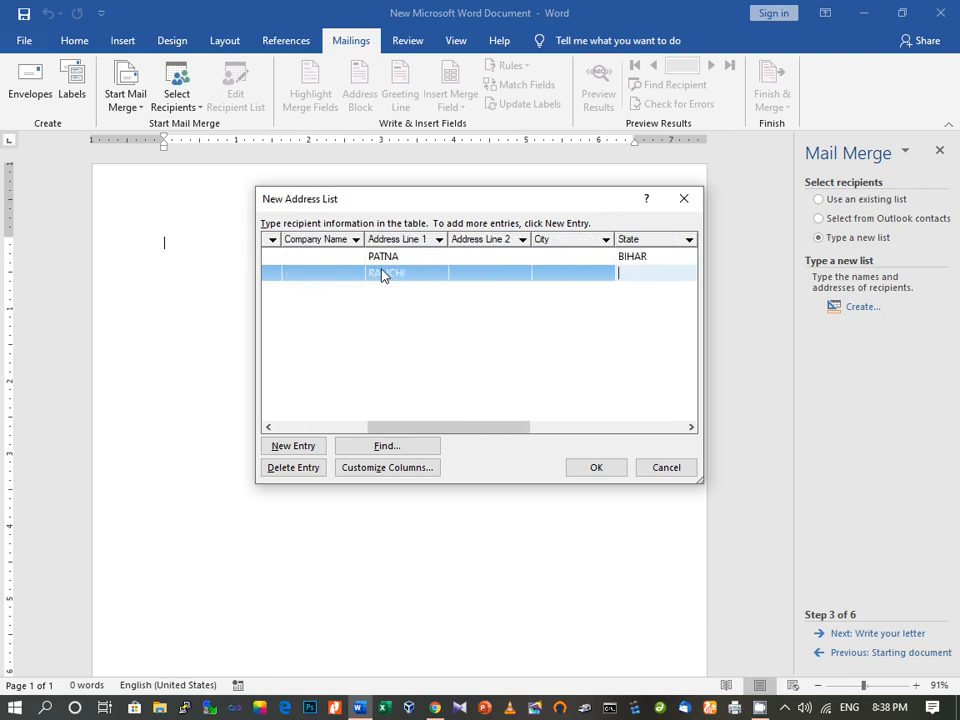
{"action": "type", "text": "JHARKHAND"}
{"action": "key", "text": "Tab"}
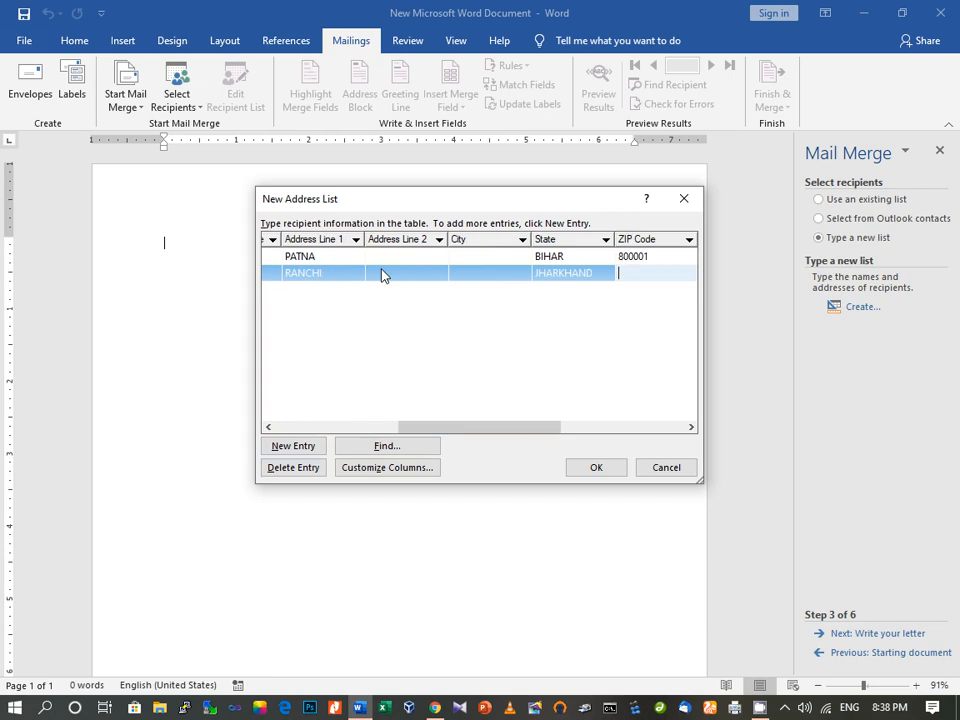
{"action": "type", "text": "834000"}
{"action": "key", "text": "BackSpace"}
{"action": "type", "text": "1"}
{"action": "left_click", "coordinate": [293, 446]}
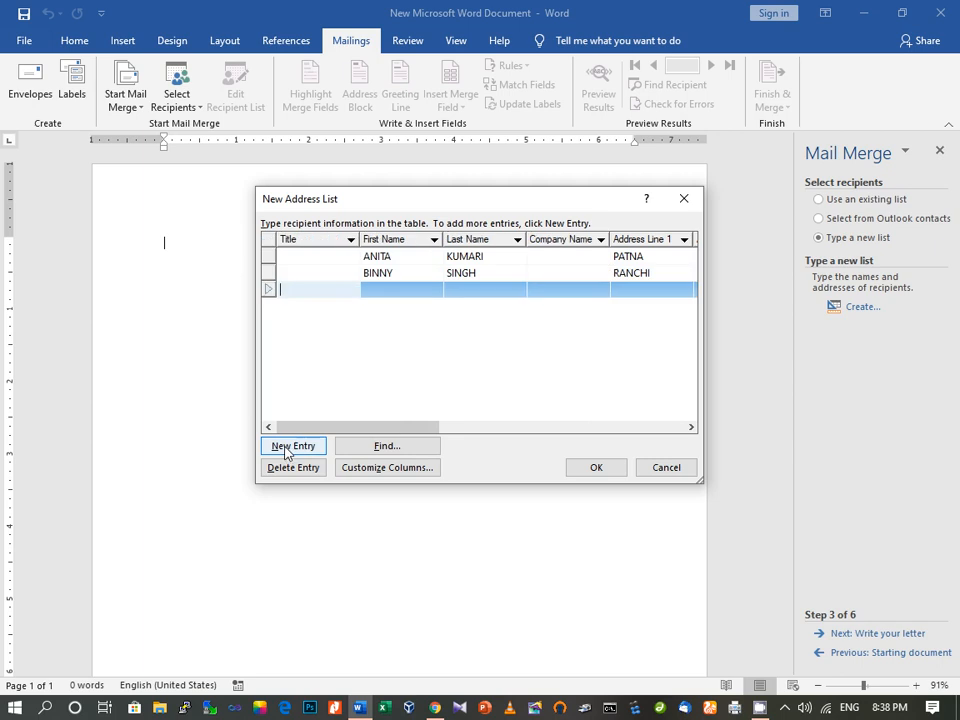
Fill in the third recipient's name, address, state and ZIP code.
{"action": "left_click", "coordinate": [391, 293]}
{"action": "type", "text": "SNEHA"}
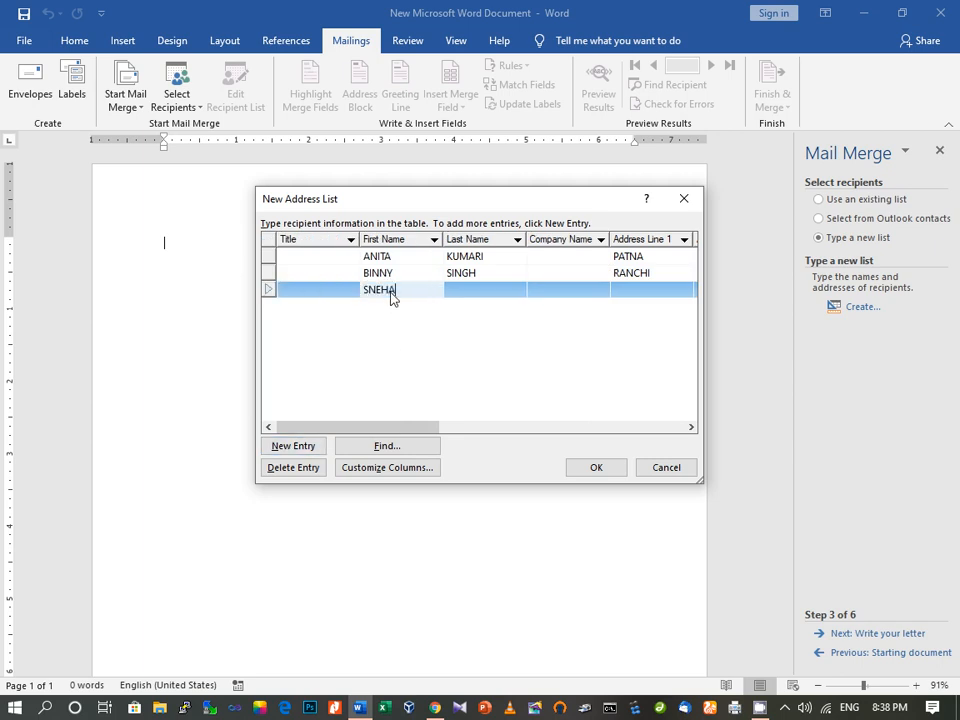
{"action": "key", "text": "Tab"}
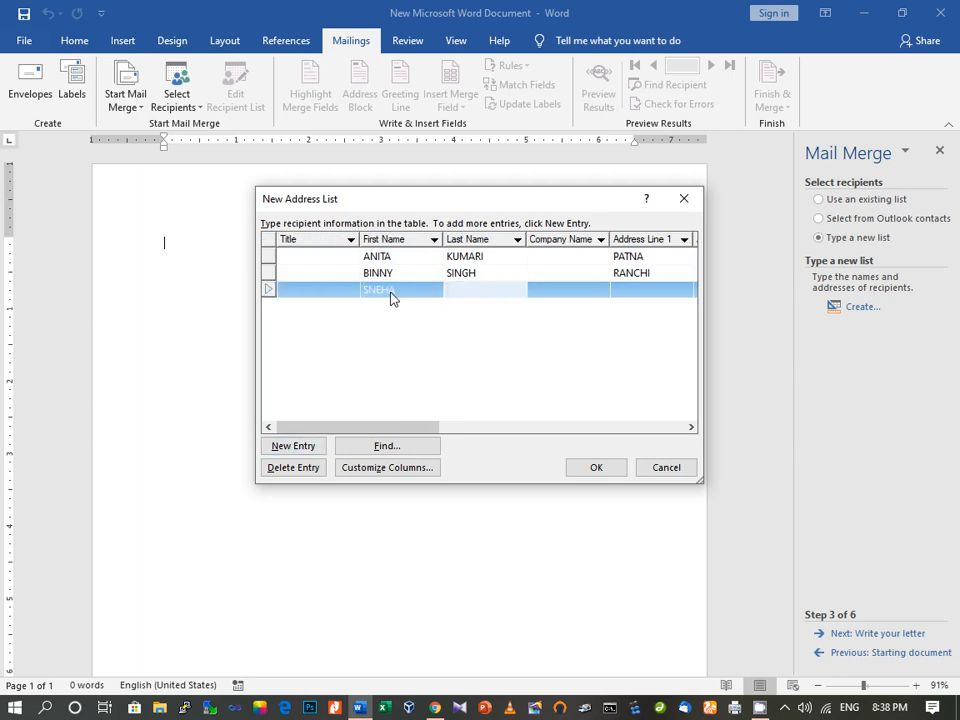
{"action": "type", "text": "SHARMA"}
{"action": "key", "text": "Tab"}
{"action": "key", "text": "Tab"}
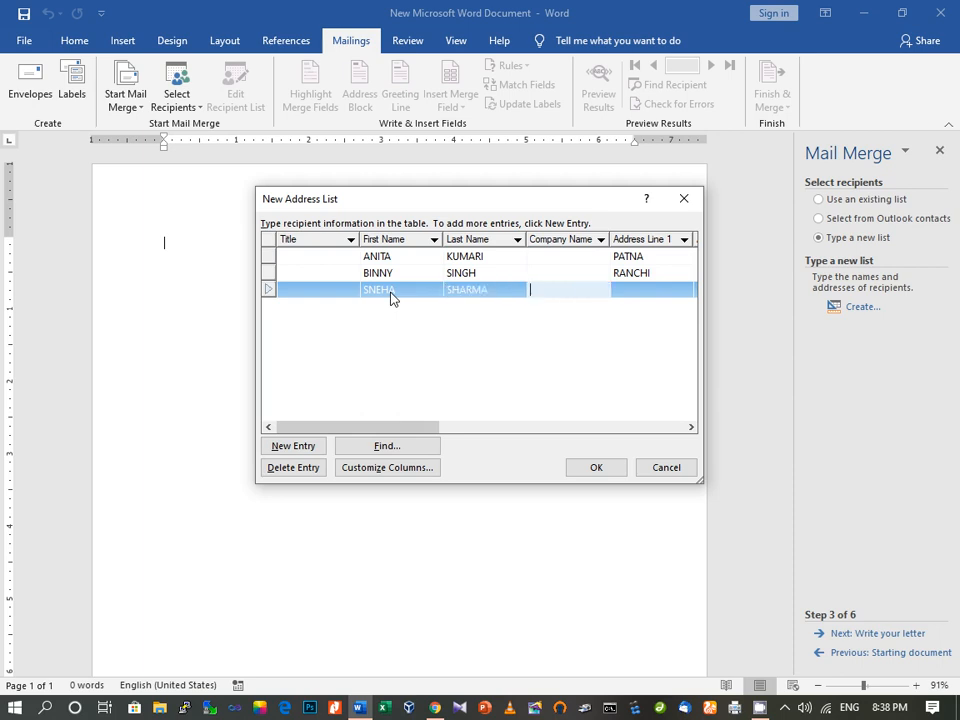
{"action": "type", "text": "D"}
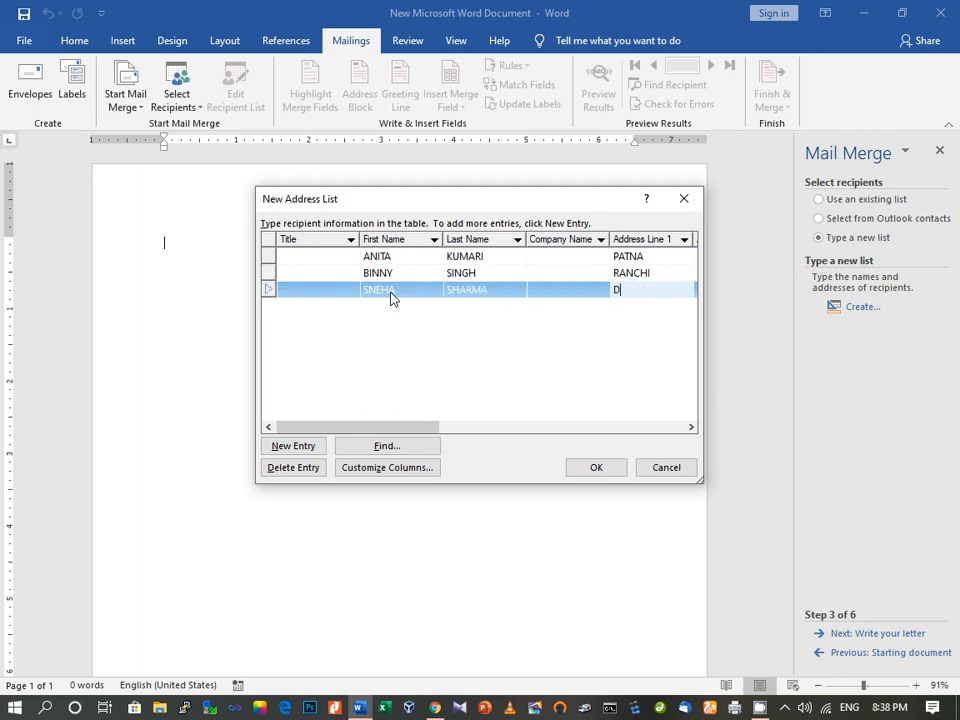
{"action": "type", "text": "HANBAD"}
{"action": "key", "text": "Tab"}
{"action": "key", "text": "Tab"}
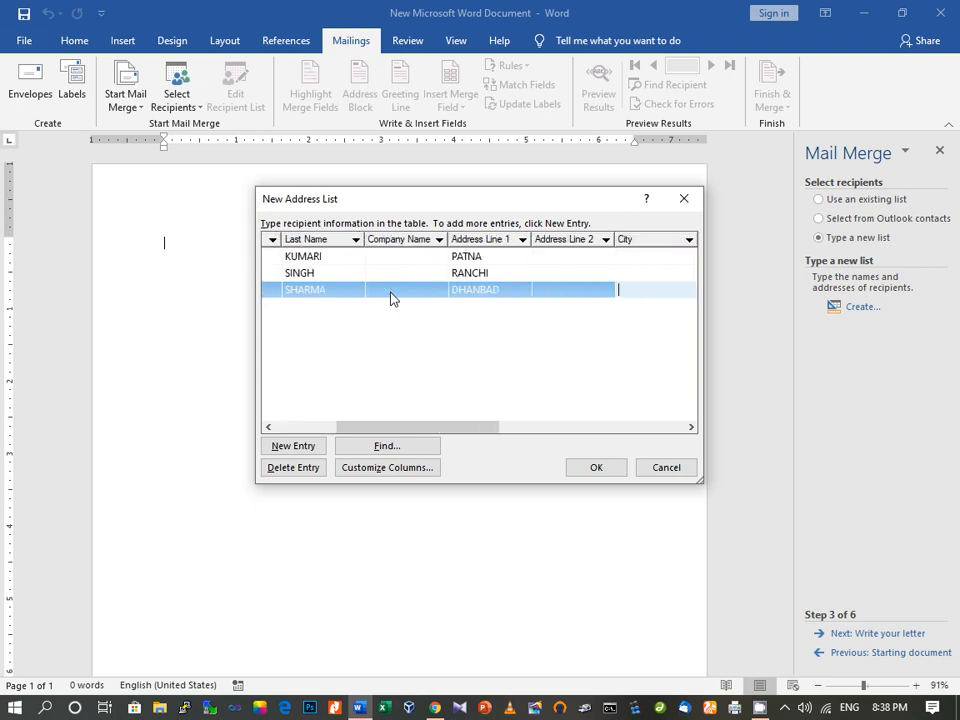
{"action": "key", "text": "Tab"}
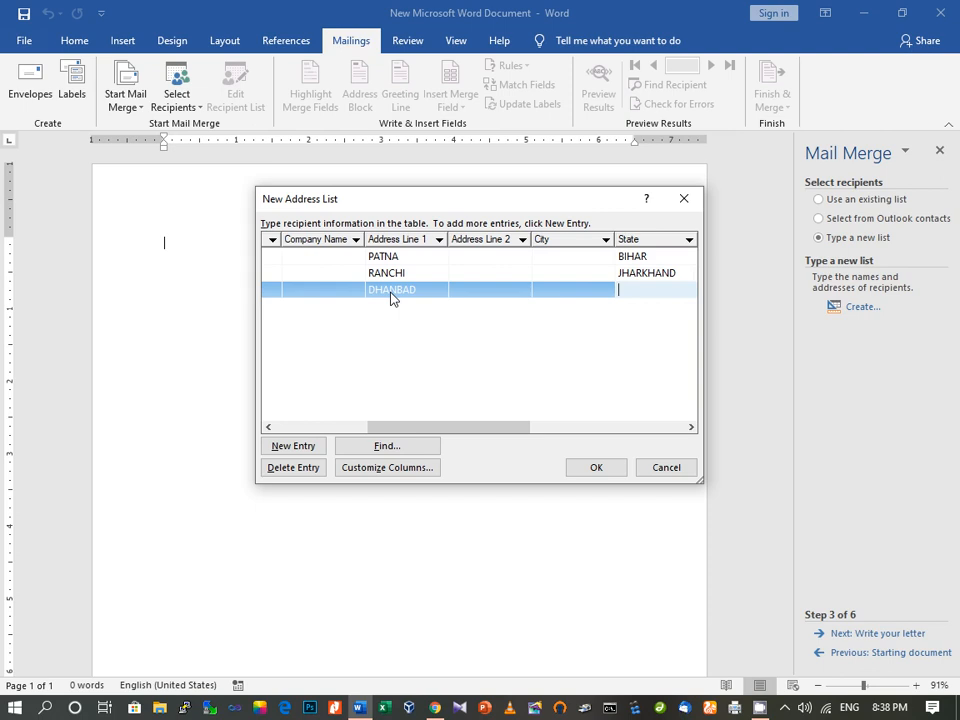
{"action": "type", "text": "JHARKHAND"}
{"action": "key", "text": "Tab"}
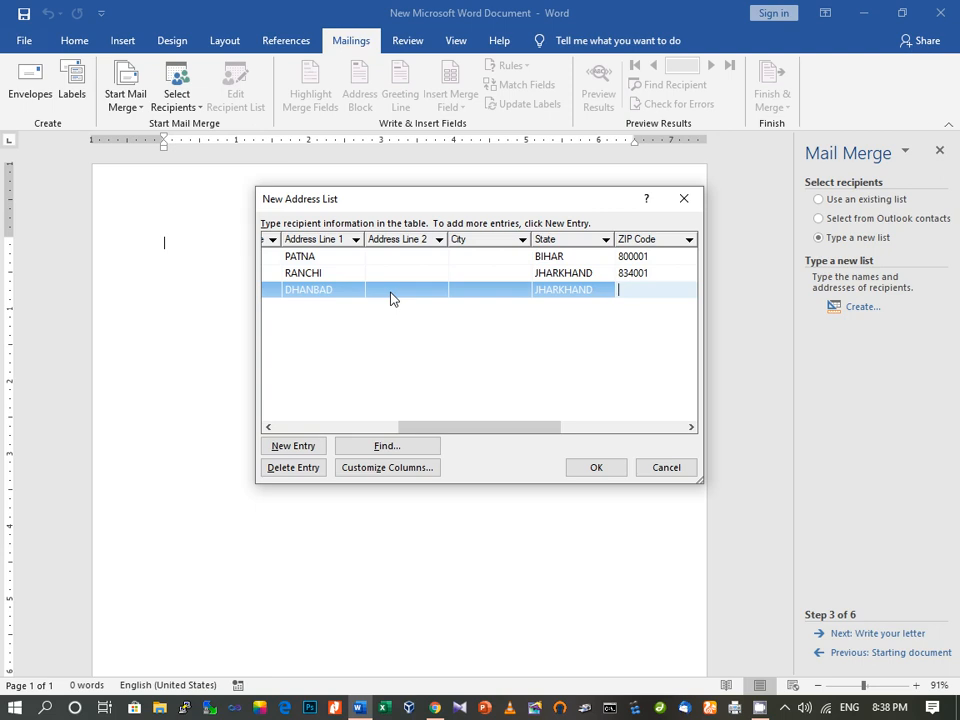
{"action": "type", "text": "828204"}
Review the three entries and close the New Address List with OK.
{"action": "left_click_drag", "start_coordinate": [469, 428], "coordinate": [313, 441]}
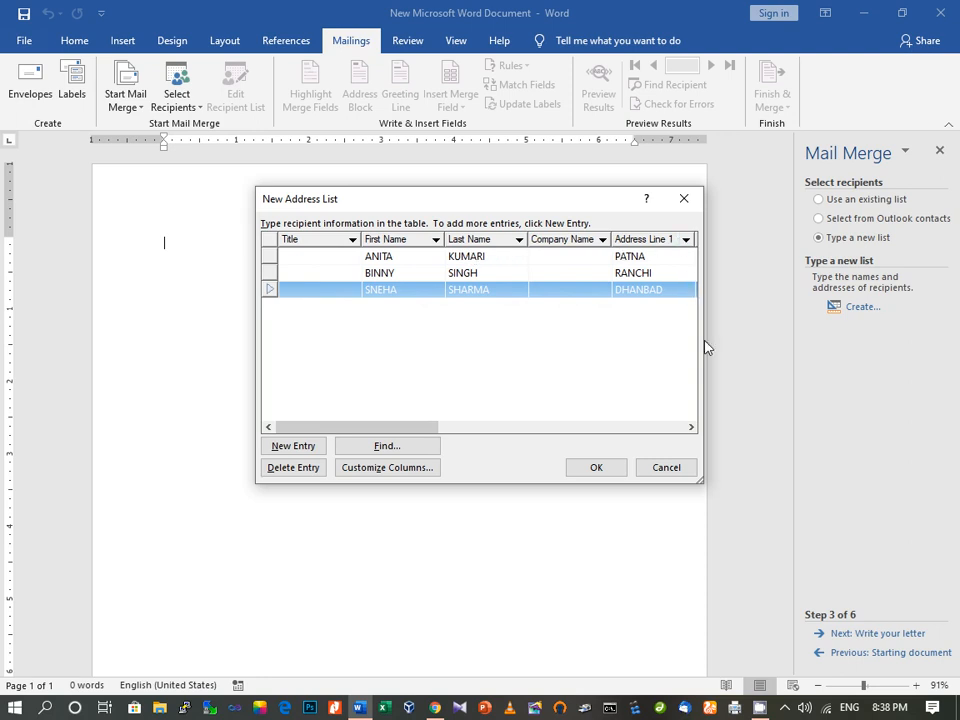
{"action": "left_click", "coordinate": [690, 428]}
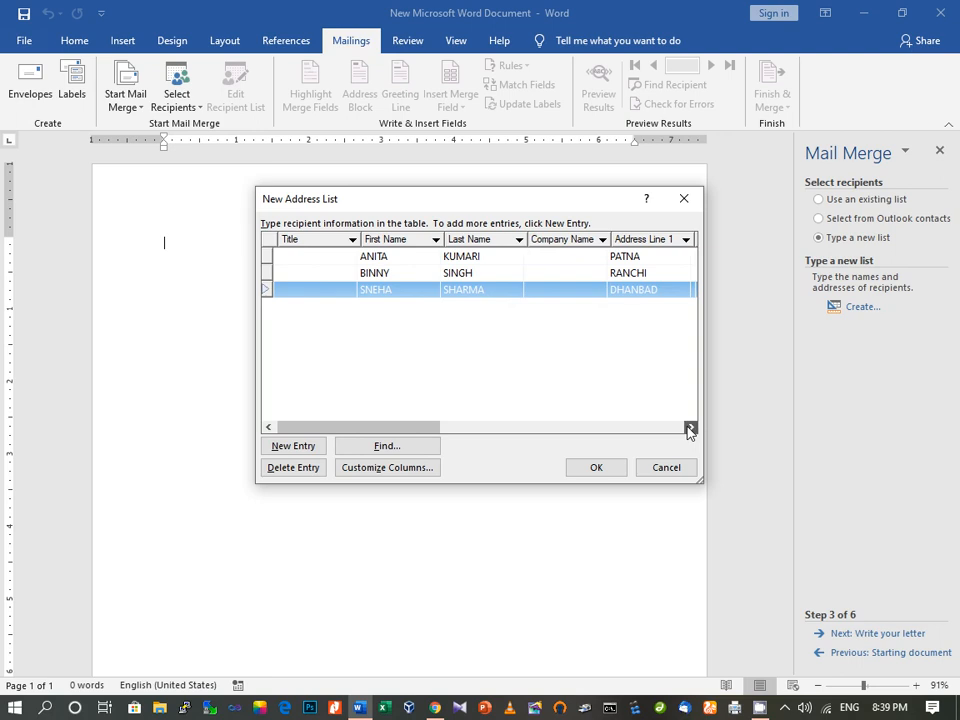
{"action": "left_click", "coordinate": [690, 428]}
{"action": "left_click", "coordinate": [690, 428]}
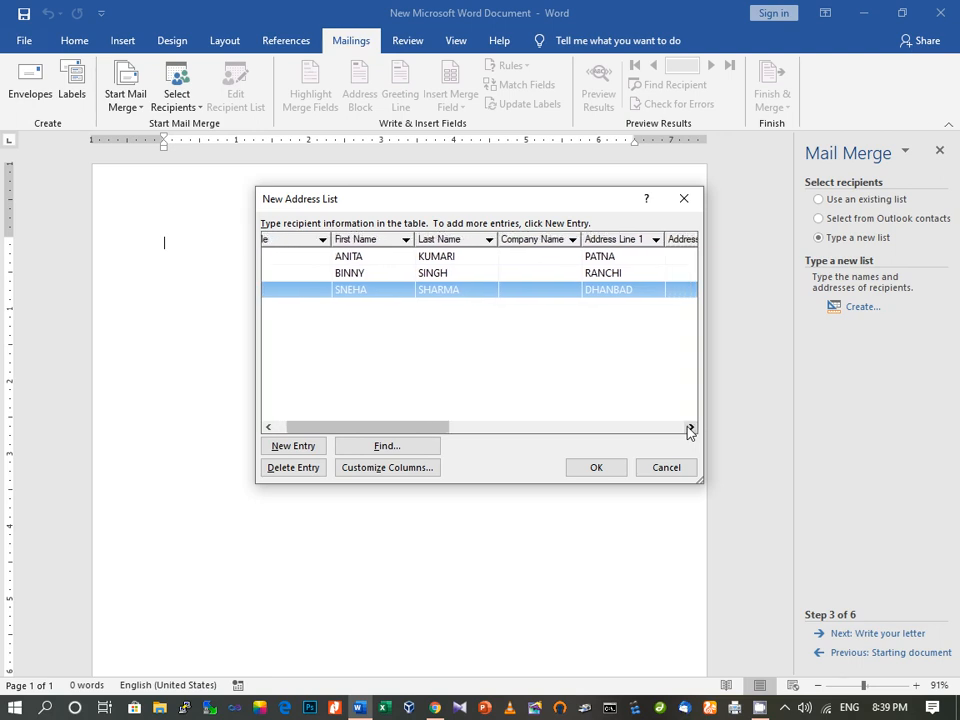
{"action": "left_click", "coordinate": [690, 428]}
{"action": "left_click", "coordinate": [690, 428]}
{"action": "left_click", "coordinate": [690, 428]}
{"action": "left_click", "coordinate": [690, 428]}
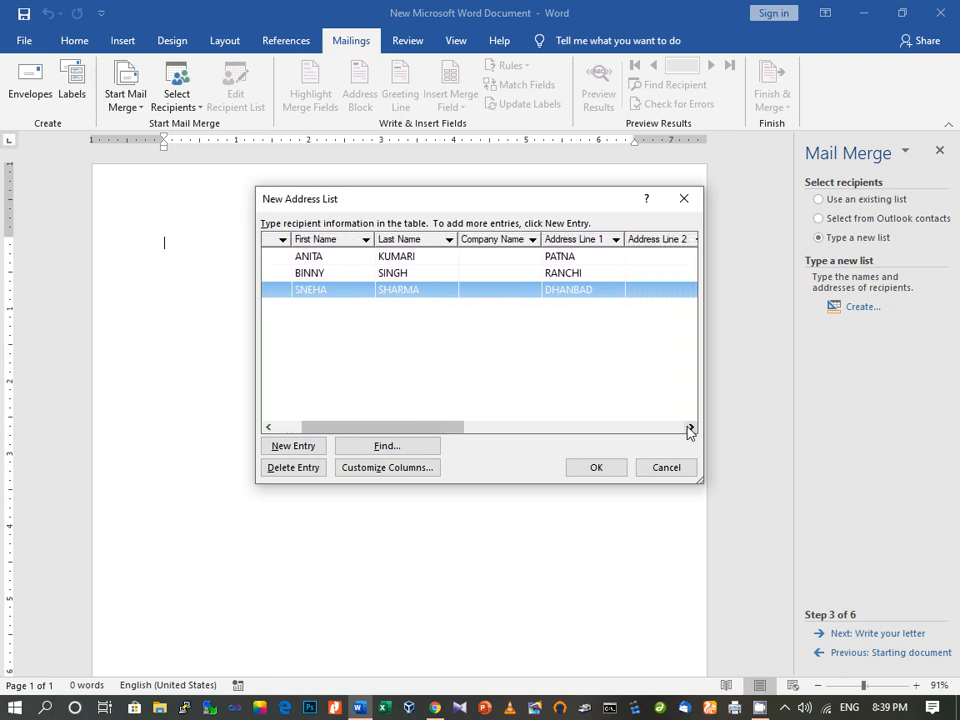
{"action": "left_click", "coordinate": [595, 468]}
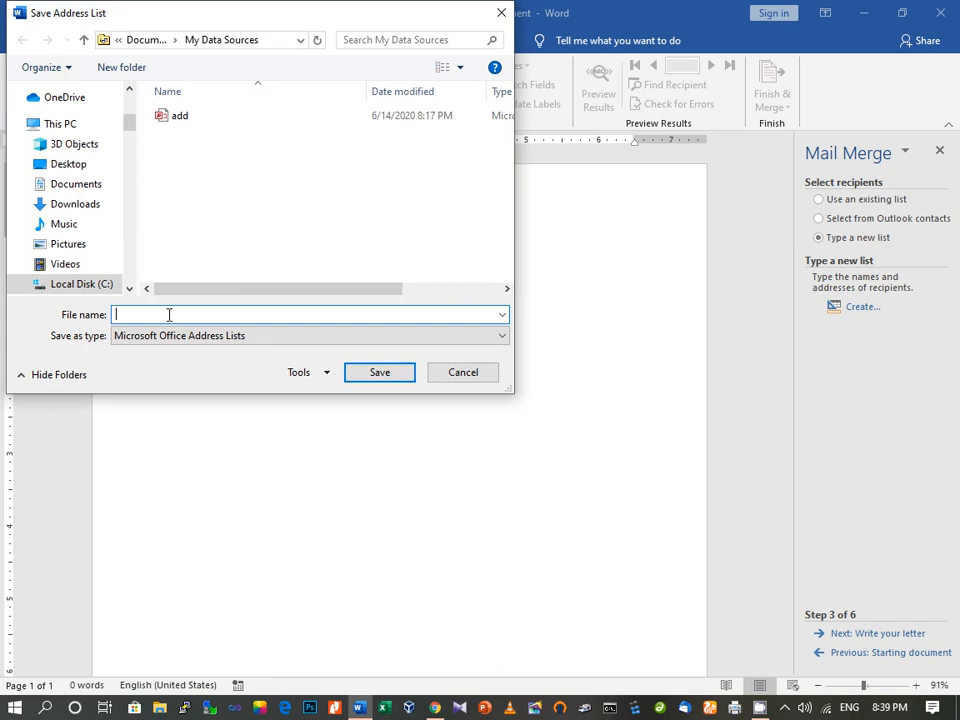
Save the recipient list under the file name ADDRESS.
{"action": "type", "text": "ADRESS"}
{"action": "key", "text": "BackSpace"}
{"action": "key", "text": "BackSpace"}
{"action": "key", "text": "BackSpace"}
{"action": "key", "text": "BackSpace"}
{"action": "key", "text": "BackSpace"}
{"action": "type", "text": "DRESSD"}
{"action": "left_click", "coordinate": [394, 380]}
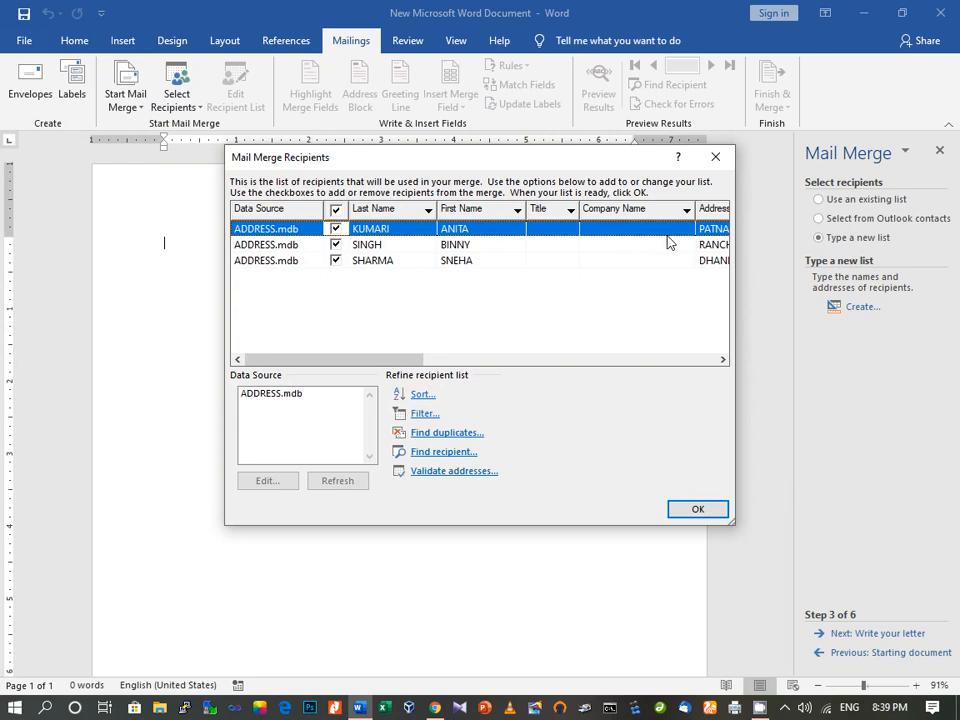
Check the three recipients from ADDRESS.mdb and accept them with OK.
{"action": "left_click", "coordinate": [722, 360]}
{"action": "left_click_drag", "start_coordinate": [722, 362], "coordinate": [721, 365]}
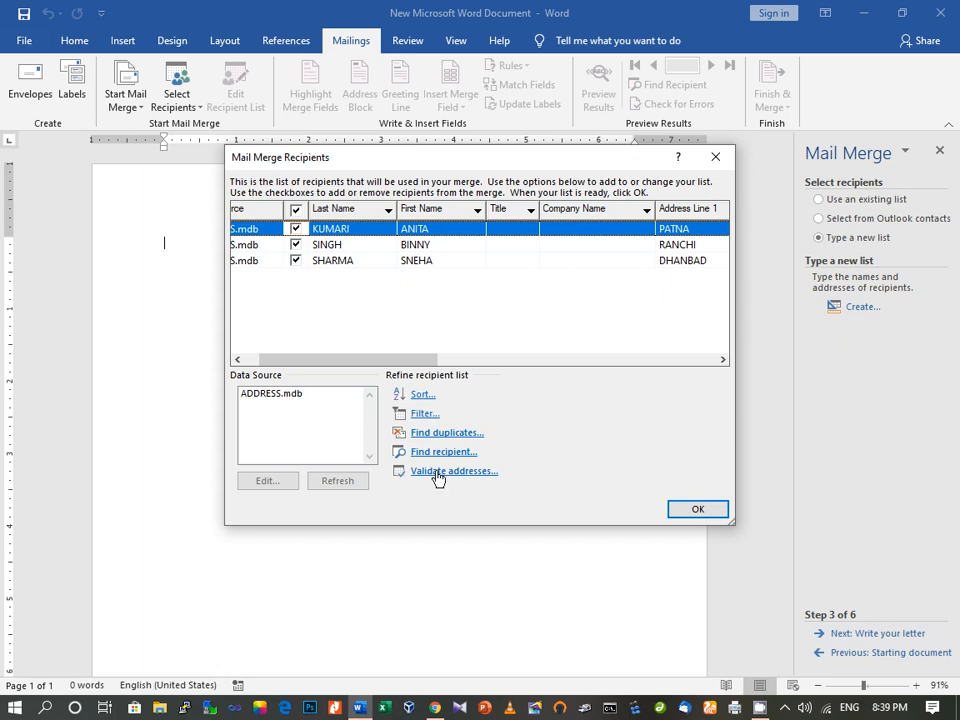
{"action": "left_click", "coordinate": [723, 362]}
{"action": "left_click", "coordinate": [723, 362]}
{"action": "left_click_drag", "start_coordinate": [724, 363], "coordinate": [724, 363]}
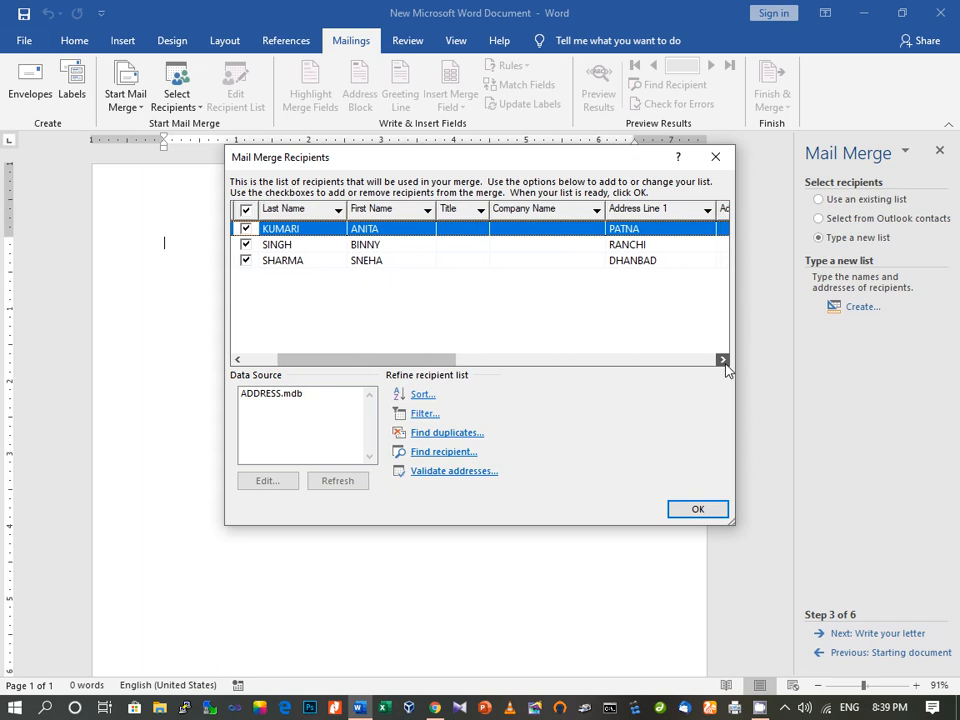
{"action": "left_click", "coordinate": [699, 510]}
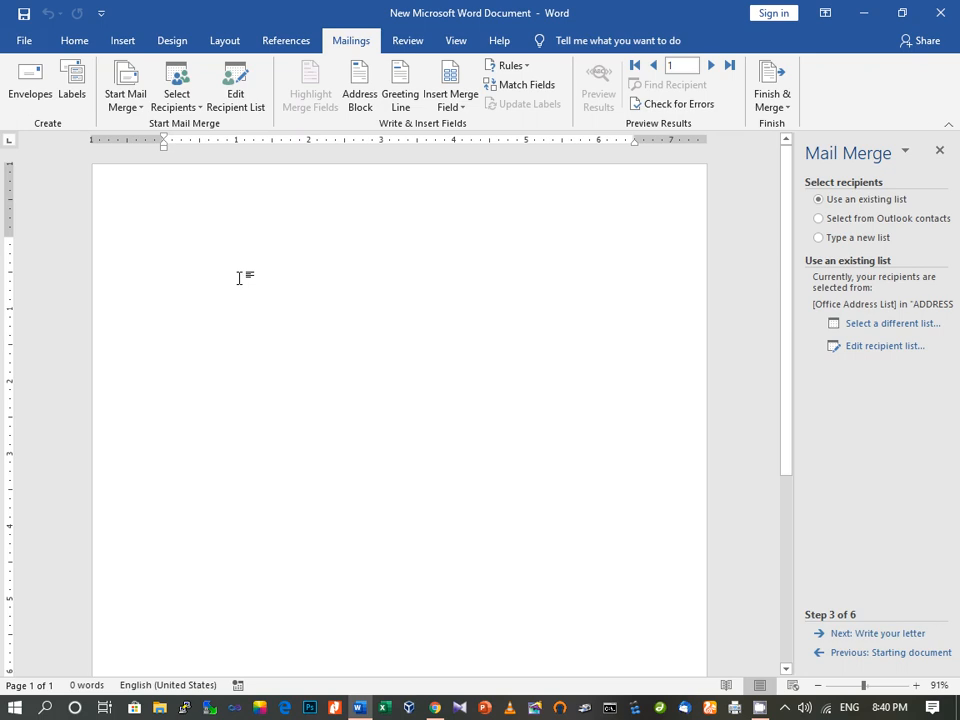
Type the invitation paragraphs announcing the birthday celebration on 26th June.
{"action": "type", "text": "I"}
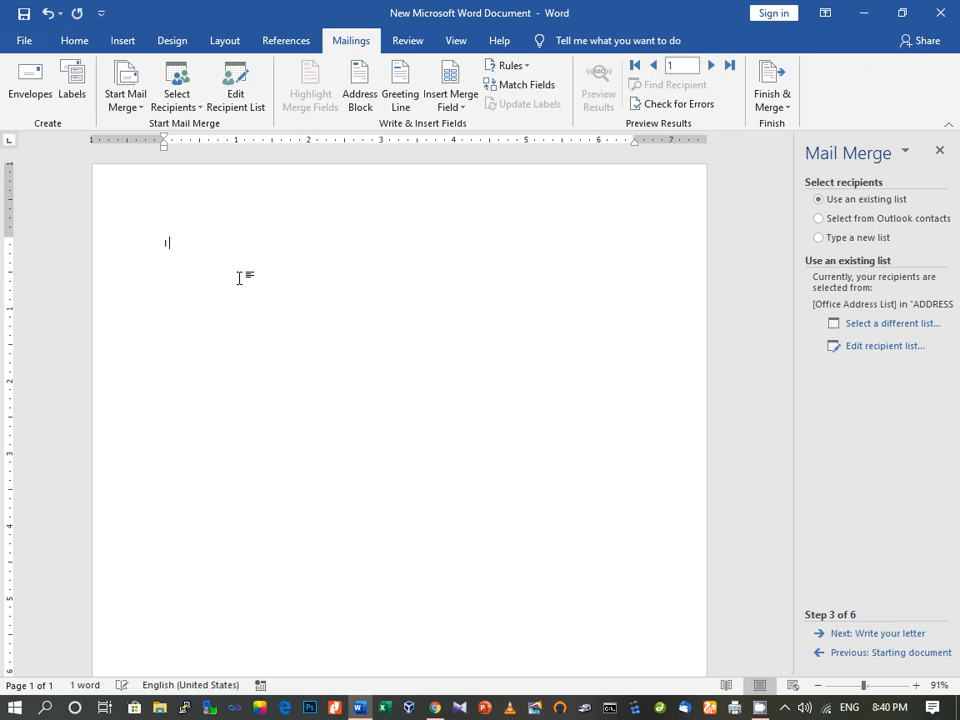
{"action": "type", "text": " AM PLEASED T"}
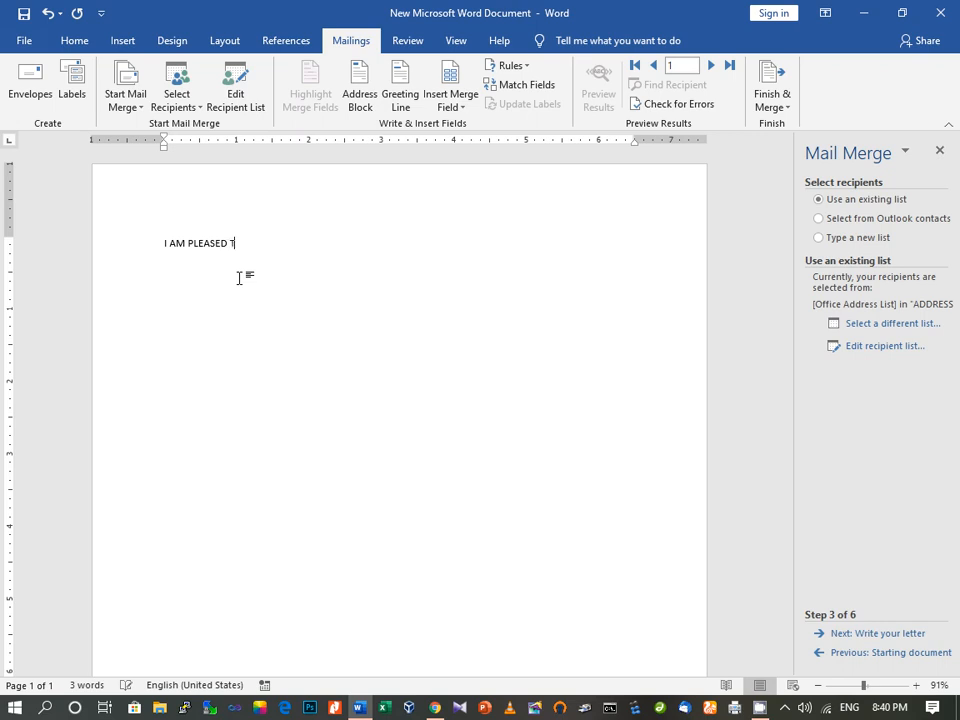
{"action": "type", "text": "O INFORM THAT I AM GO"}
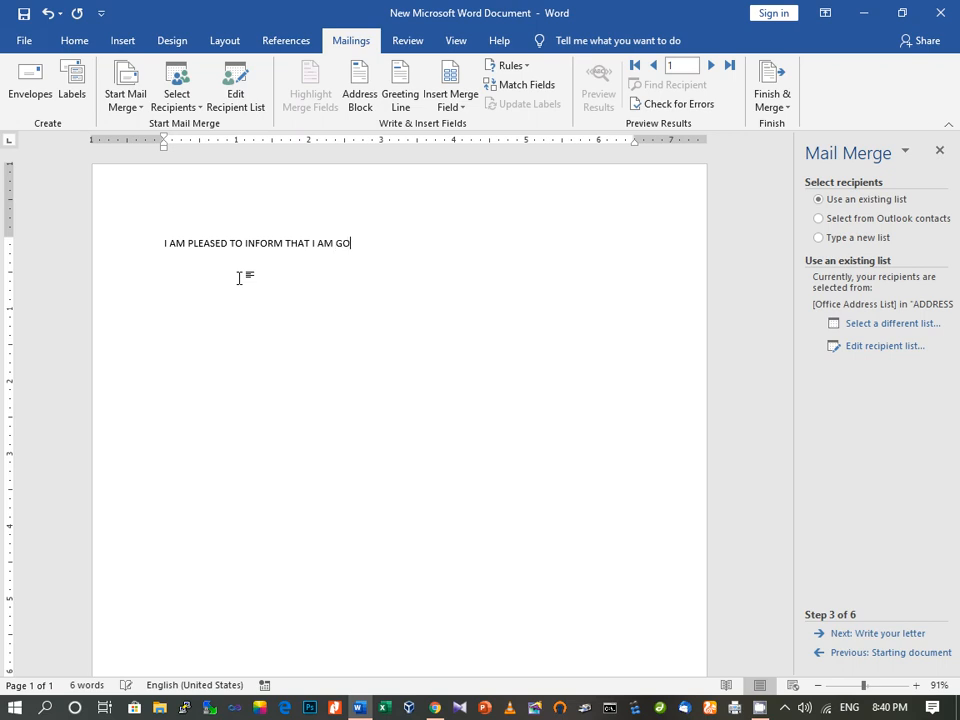
{"action": "type", "text": "ING TO CEL;EBRATE"}
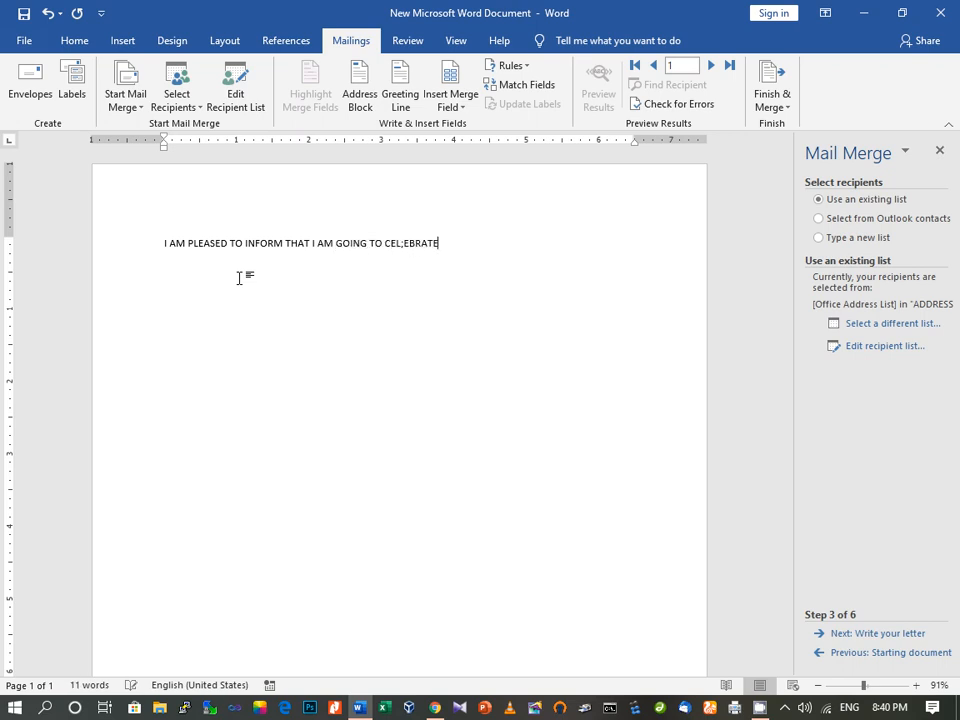
{"action": "key", "text": "BackSpace"}
{"action": "key", "text": "BackSpace"}
{"action": "key", "text": "BackSpace"}
{"action": "key", "text": "BackSpace"}
{"action": "key", "text": "BackSpace"}
{"action": "key", "text": "BackSpace"}
{"action": "key", "text": "BackSpace"}
{"action": "type", "text": "EBRATE MY BIRTHDAY ON 2"}
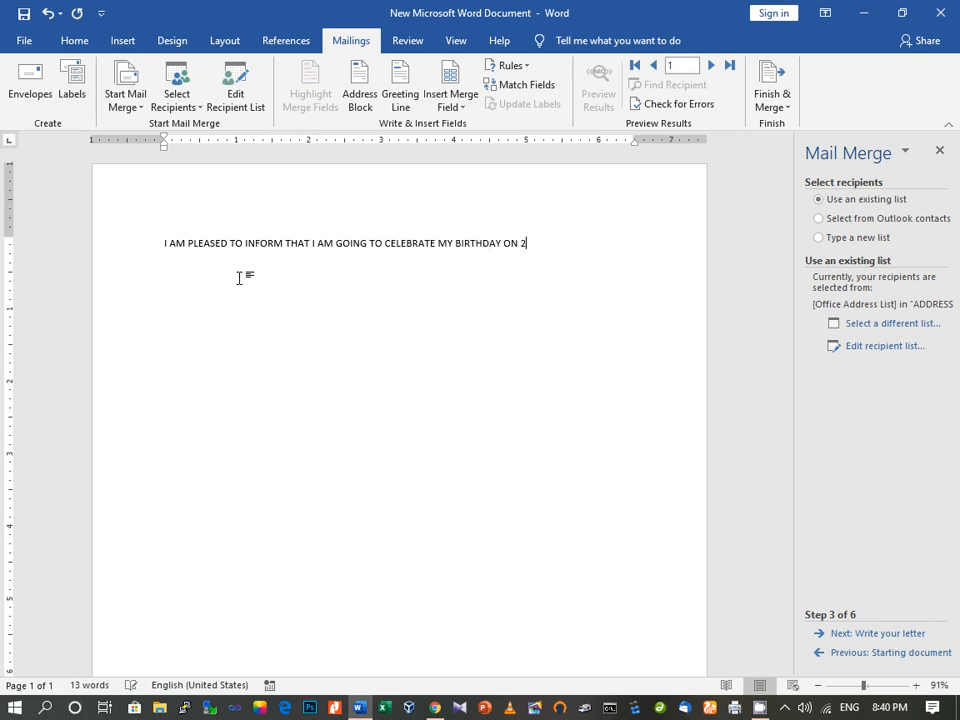
{"action": "type", "text": "6TH JUNE."}
{"action": "key", "text": "Return"}
{"action": "type", "text": "I INV"}
{"action": "type", "text": "YOU"}
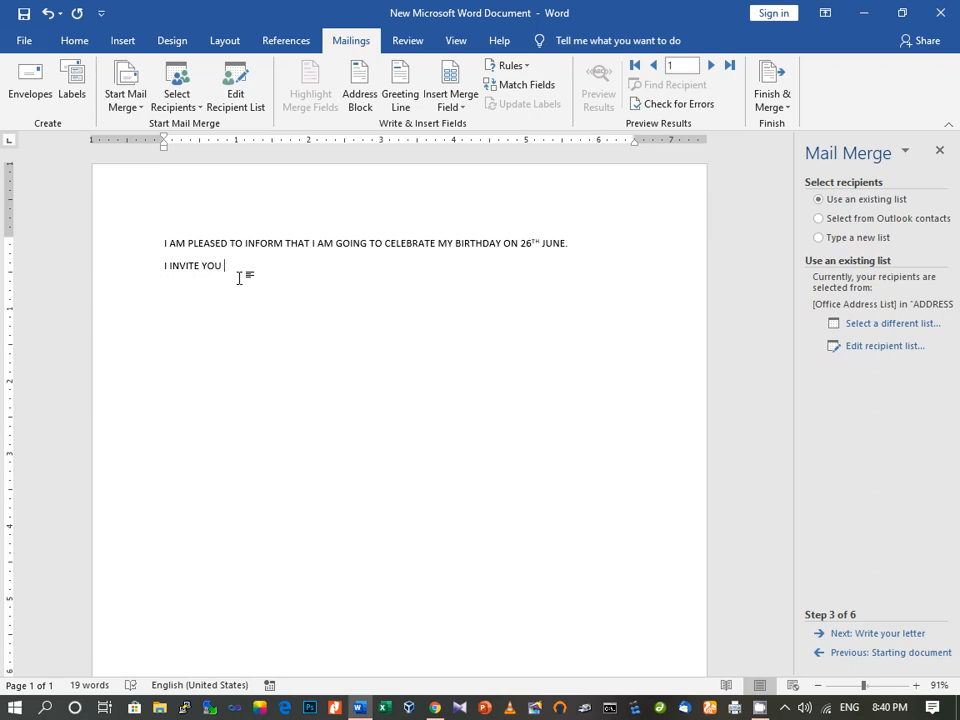
{"action": "left_click", "coordinate": [587, 241]}
{"action": "key", "text": "BackSpace"}
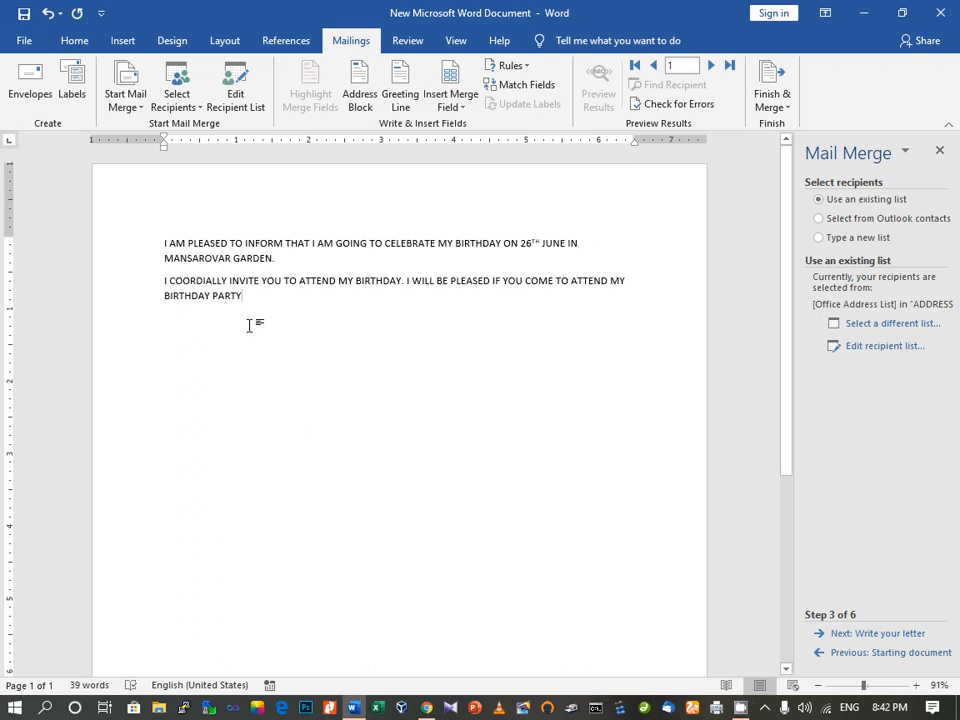
Add the closing lines 'THANKING YOU', 'YOURS LOVINGLY' and the sender's name as signature.
{"action": "key", "text": "Return"}
{"action": "type", "text": "TH"}
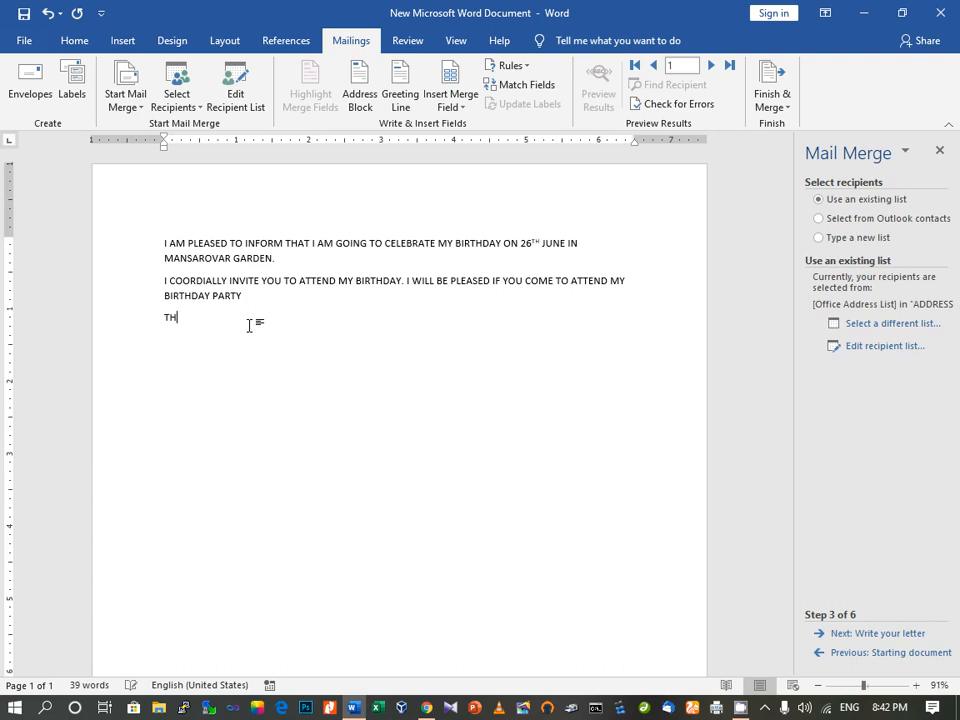
{"action": "type", "text": "ANKING YOU"}
{"action": "key", "text": "Return"}
{"action": "type", "text": "YOURS LOVINGLY"}
{"action": "key", "text": "Return"}
{"action": "type", "text": "SHITAL"}
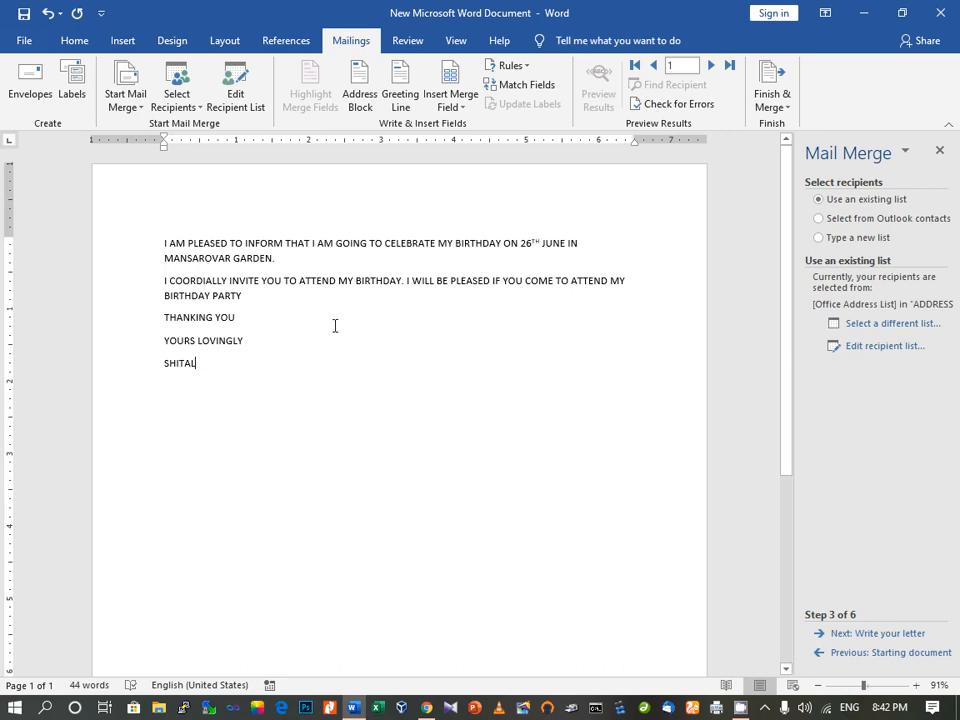
Insert a new top line holding the «First_Name» and «Last_Name» merge fields.
{"action": "left_click", "coordinate": [165, 243]}
{"action": "key", "text": "Return"}
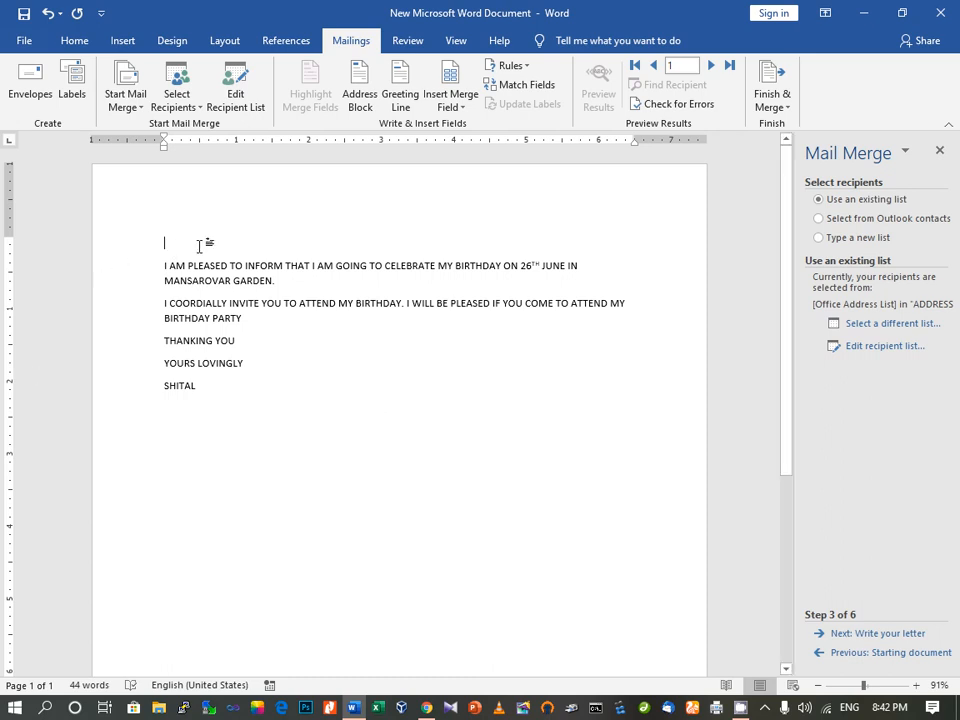
{"action": "left_click", "coordinate": [465, 108]}
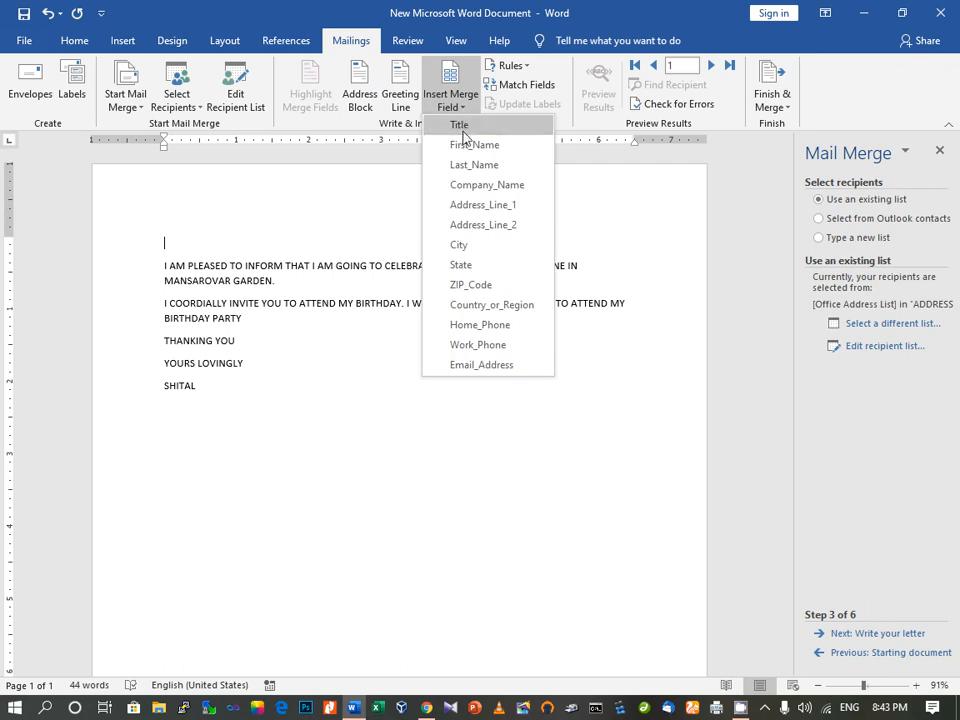
{"action": "left_click", "coordinate": [470, 145]}
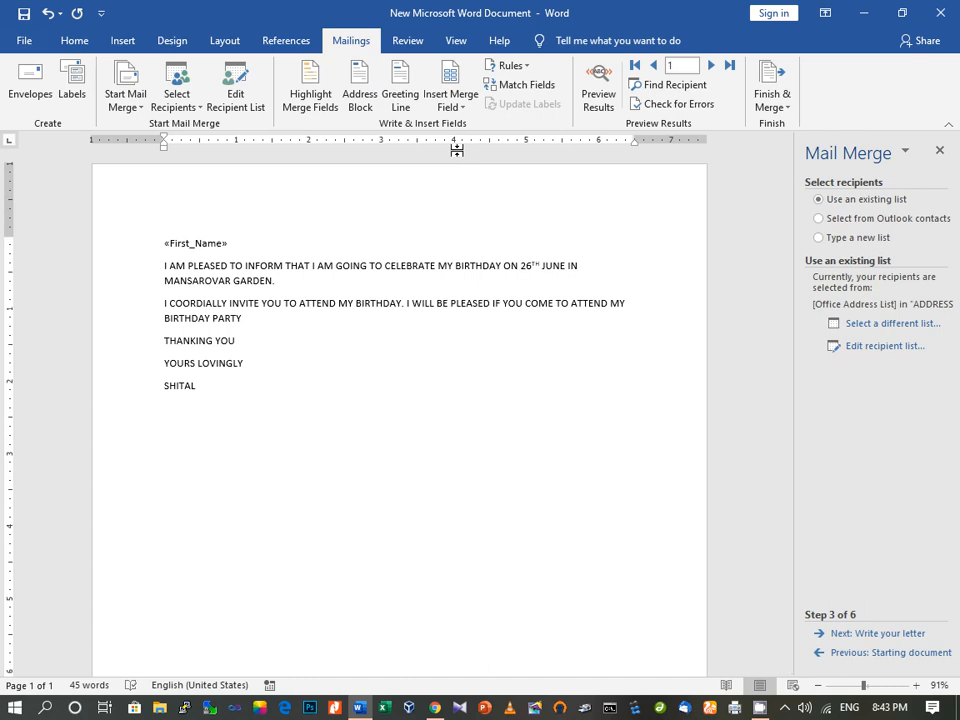
{"action": "left_click", "coordinate": [458, 104]}
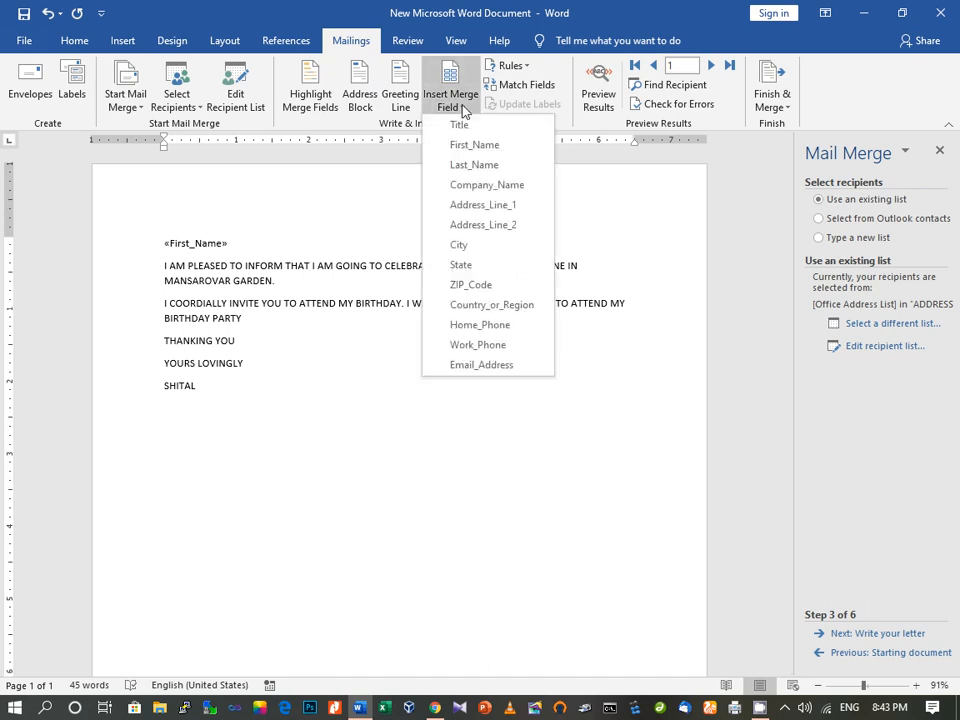
{"action": "left_click", "coordinate": [470, 165]}
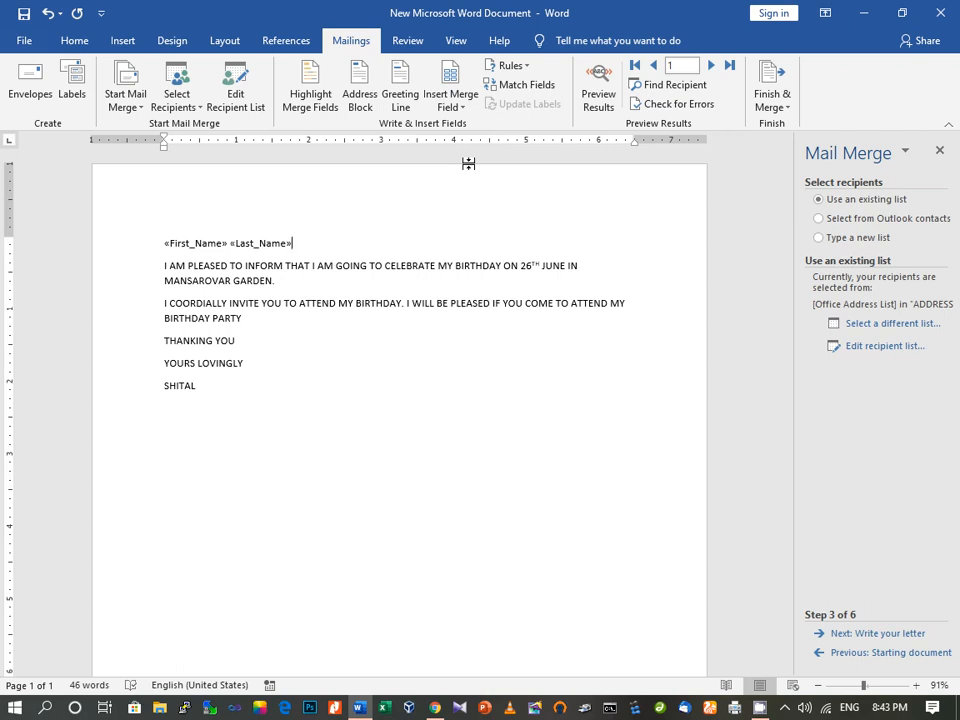
Insert the Address_Line_1 field on a new line below the name, removing a stray City field.
{"action": "key", "text": "Return"}
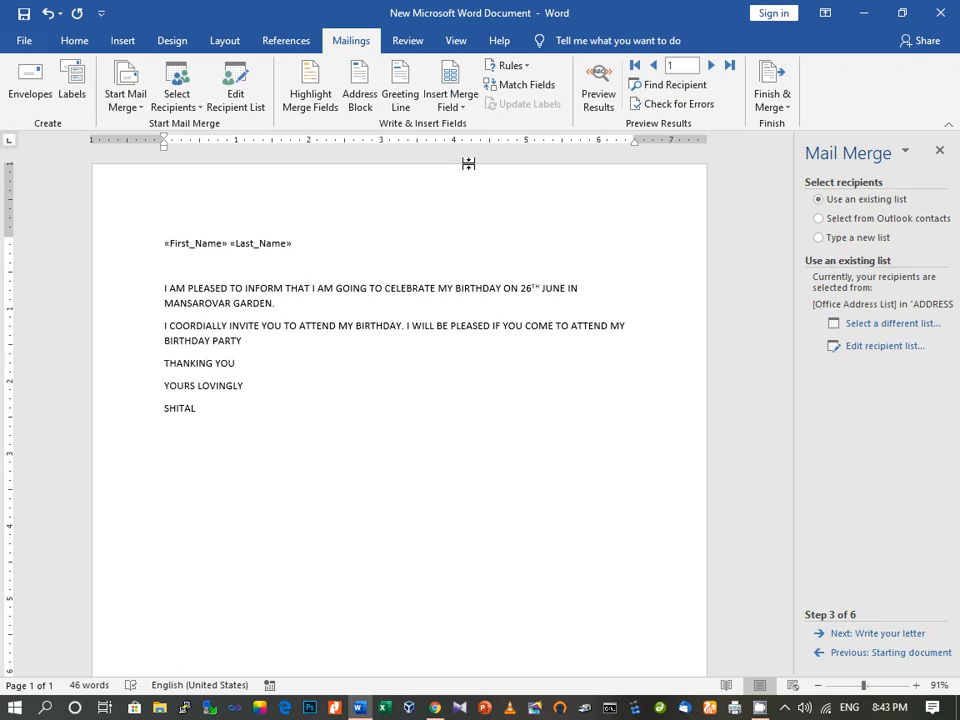
{"action": "left_click", "coordinate": [468, 107]}
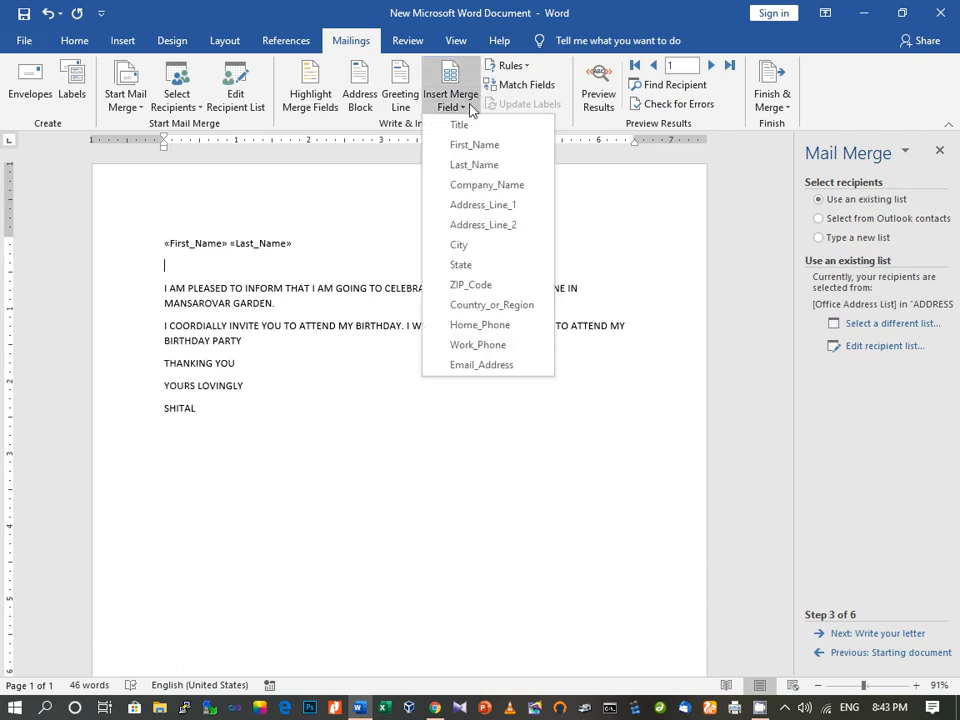
{"action": "left_click", "coordinate": [487, 208]}
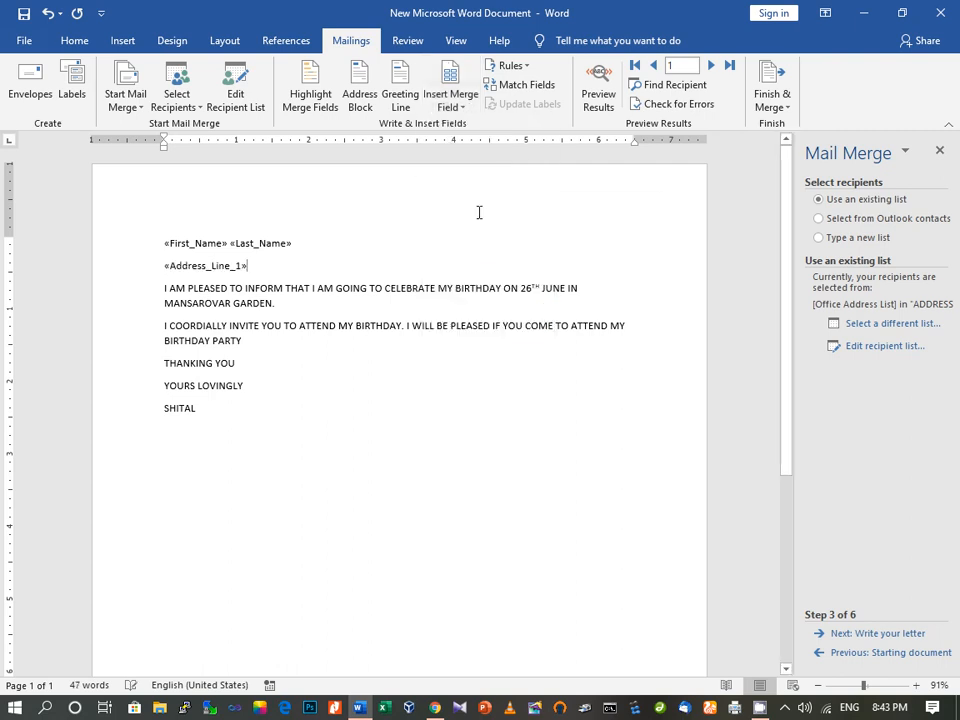
{"action": "key", "text": "Return"}
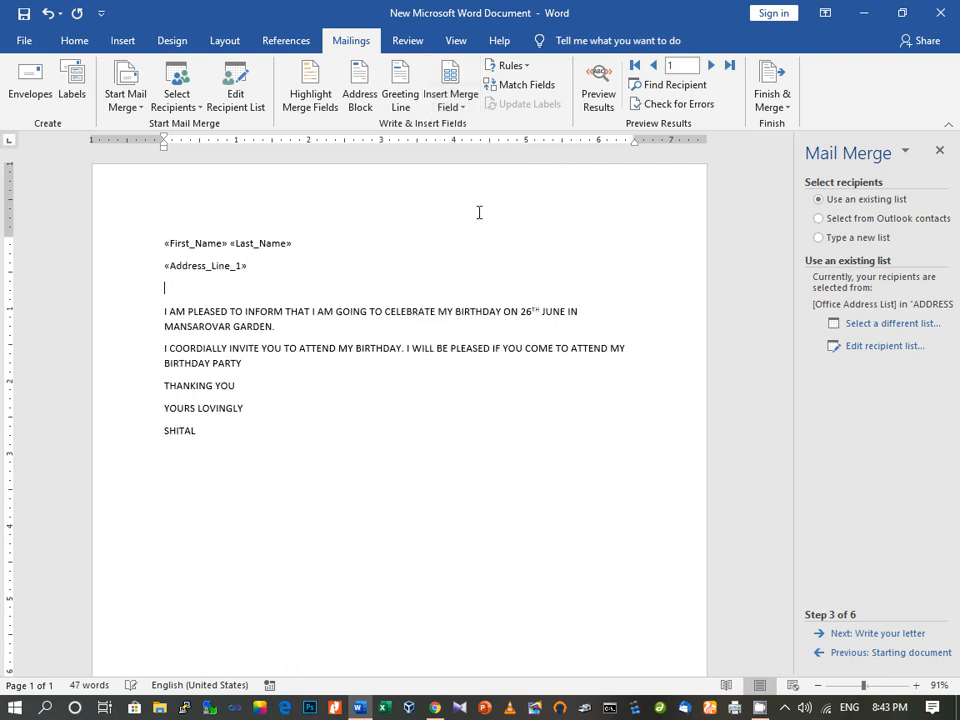
{"action": "left_click", "coordinate": [468, 107]}
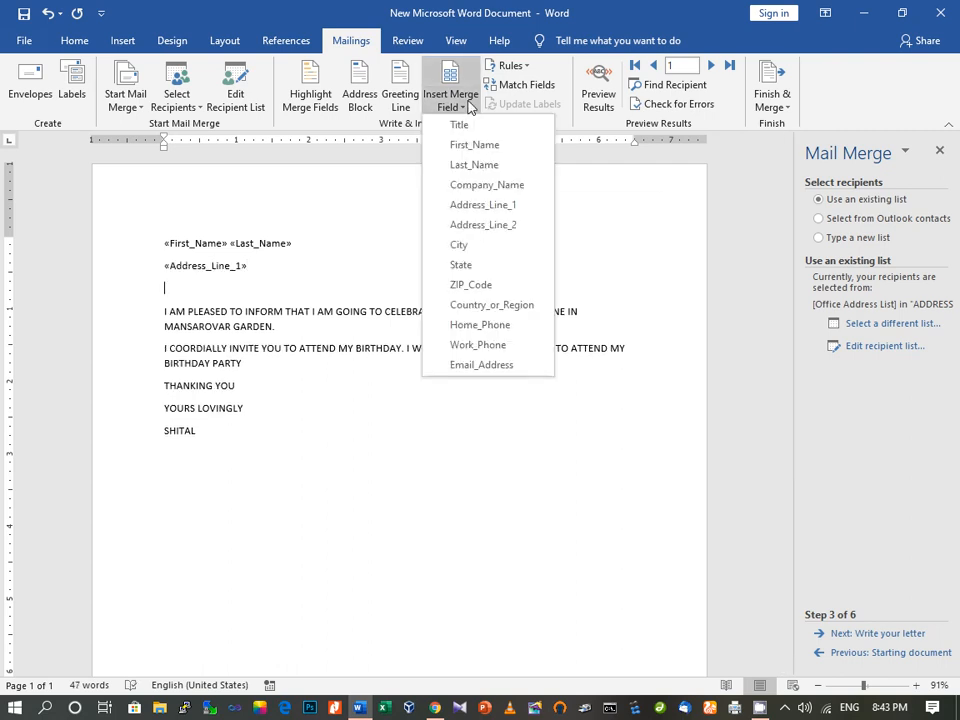
{"action": "left_click", "coordinate": [464, 252]}
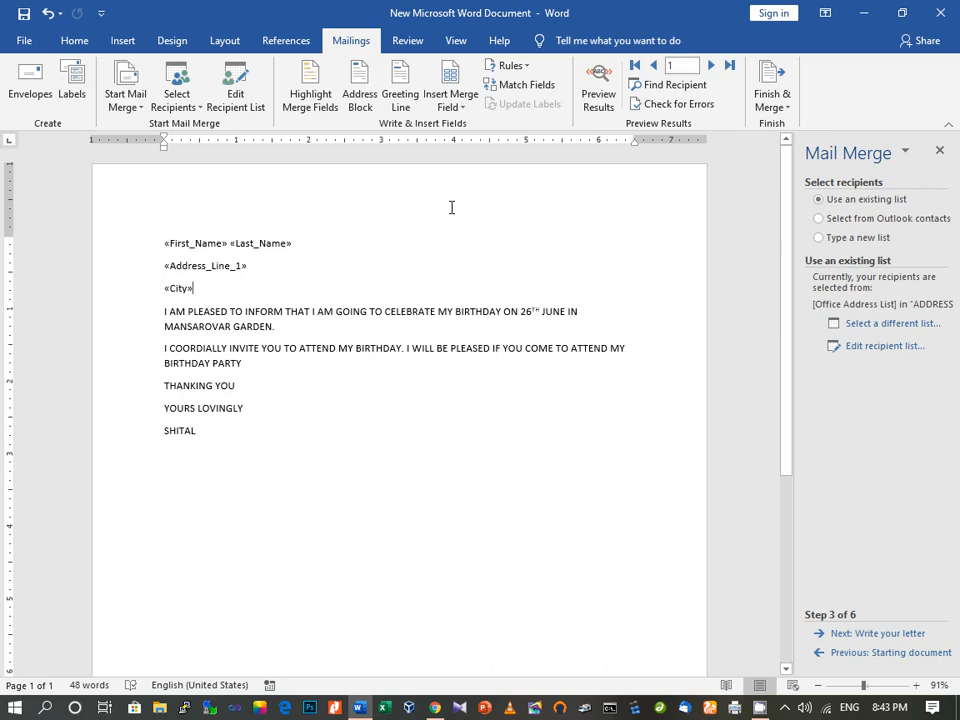
{"action": "key", "text": "BackSpace"}
{"action": "key", "text": "BackSpace"}
{"action": "key", "text": "BackSpace"}
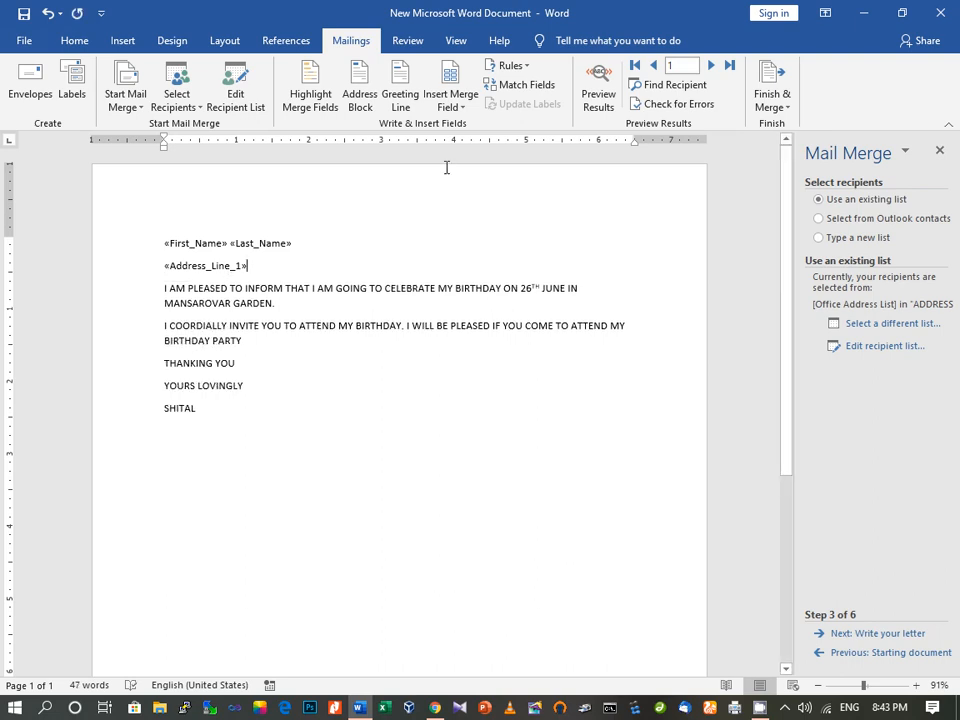
Add the State and ZIP_Code fields on their own lines, followed by a blank line.
{"action": "key", "text": "Return"}
{"action": "left_click", "coordinate": [450, 100]}
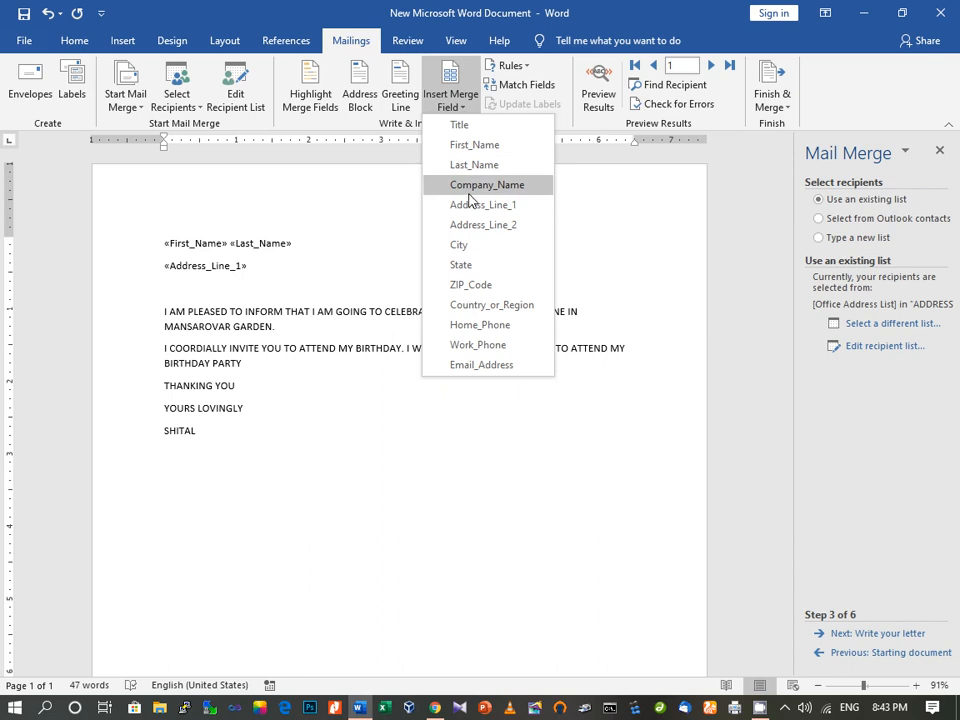
{"action": "left_click", "coordinate": [477, 264]}
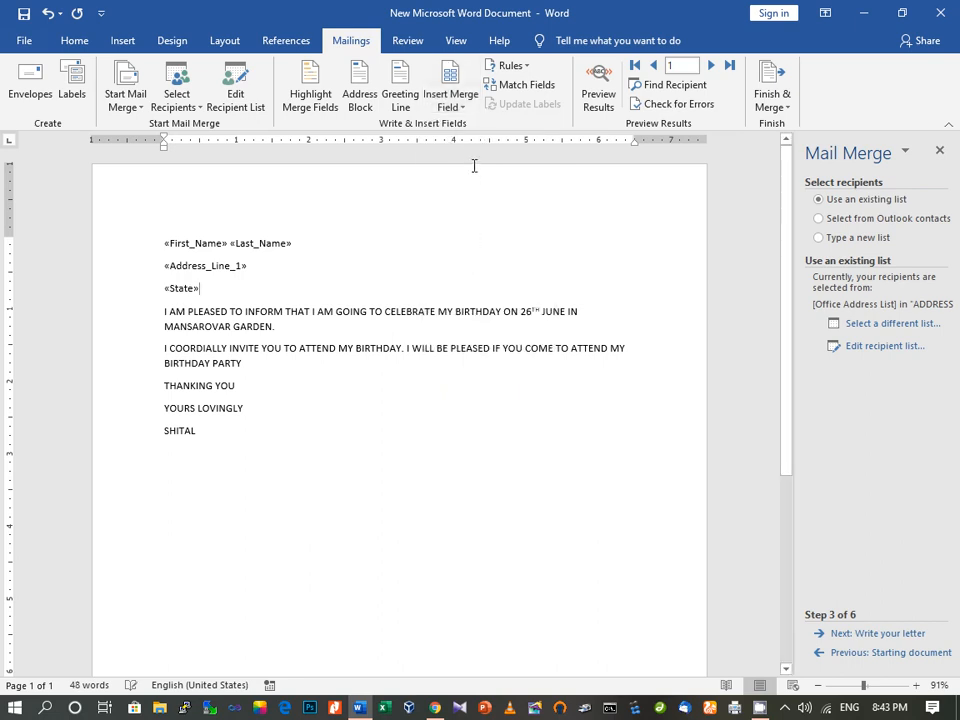
{"action": "key", "text": "Return"}
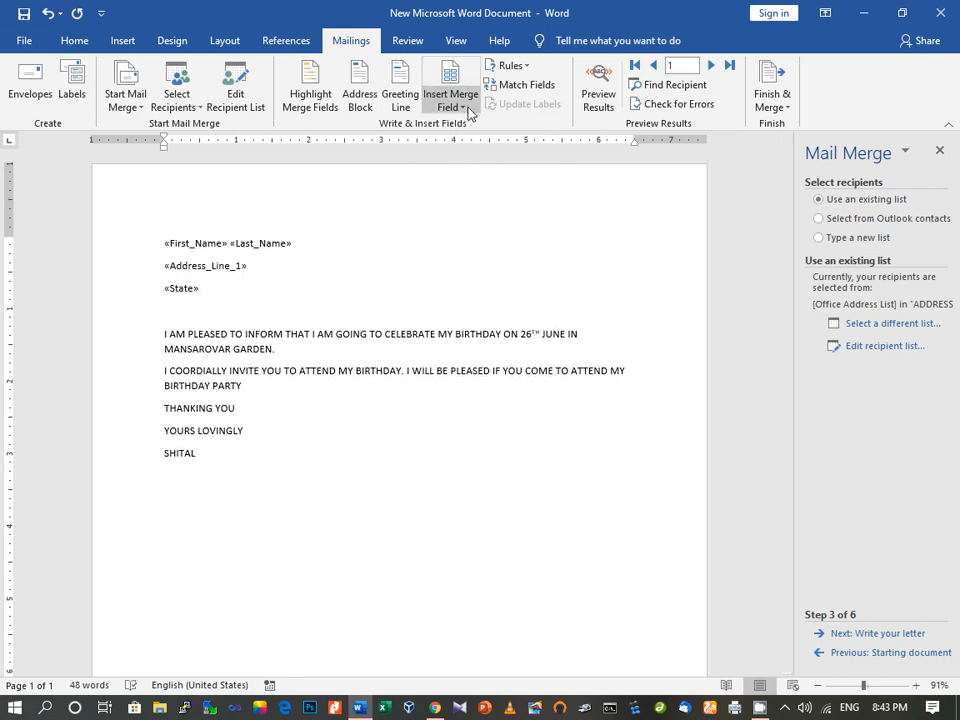
{"action": "left_click", "coordinate": [456, 100]}
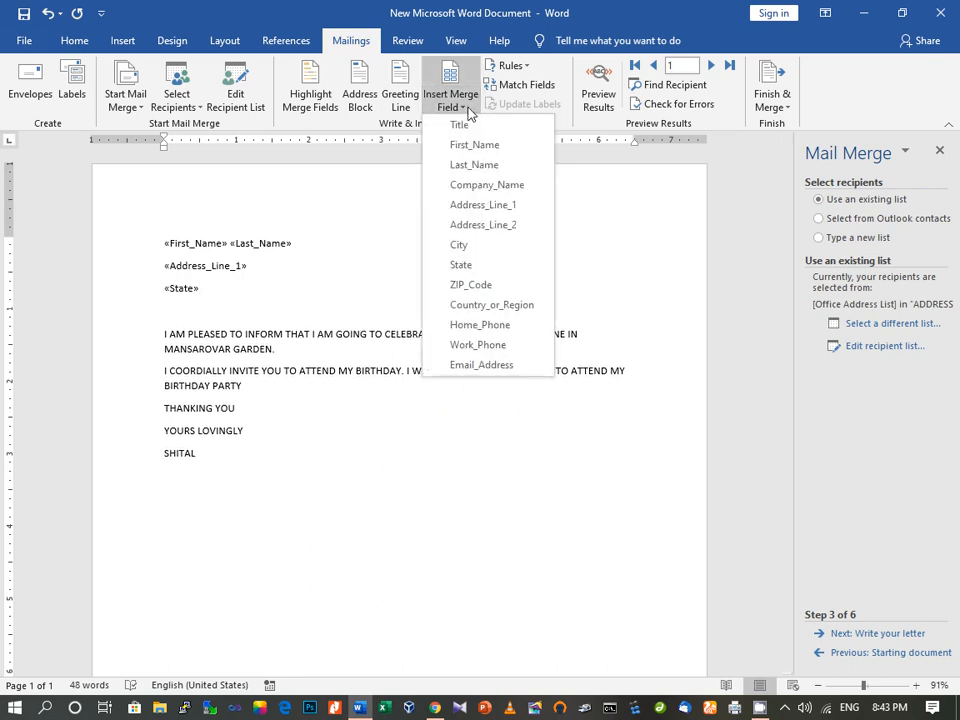
{"action": "left_click", "coordinate": [476, 285]}
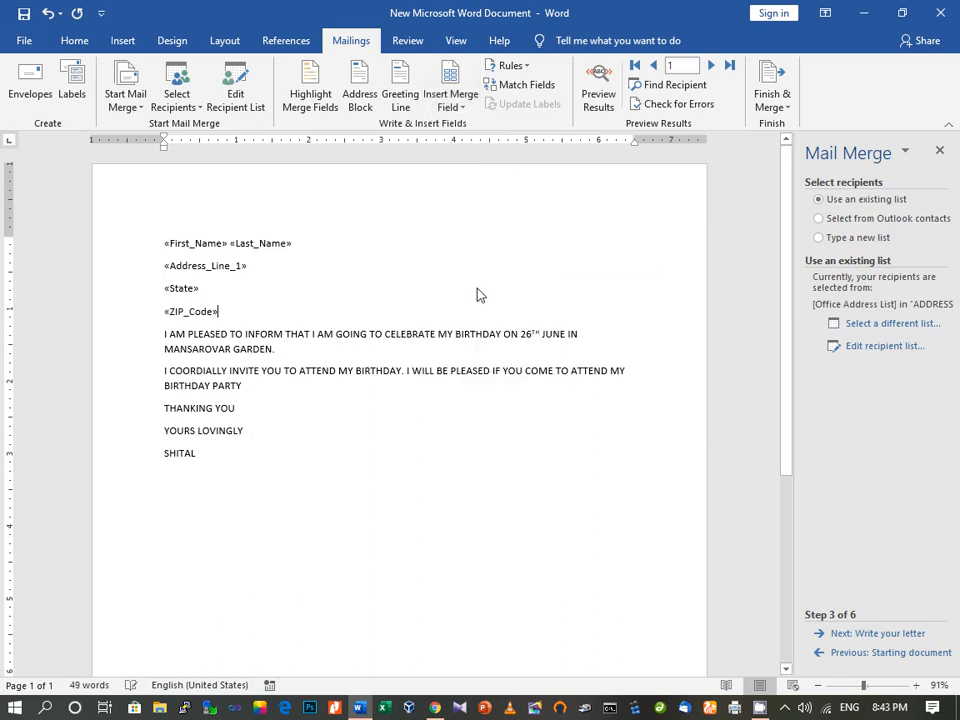
{"action": "key", "text": "Return"}
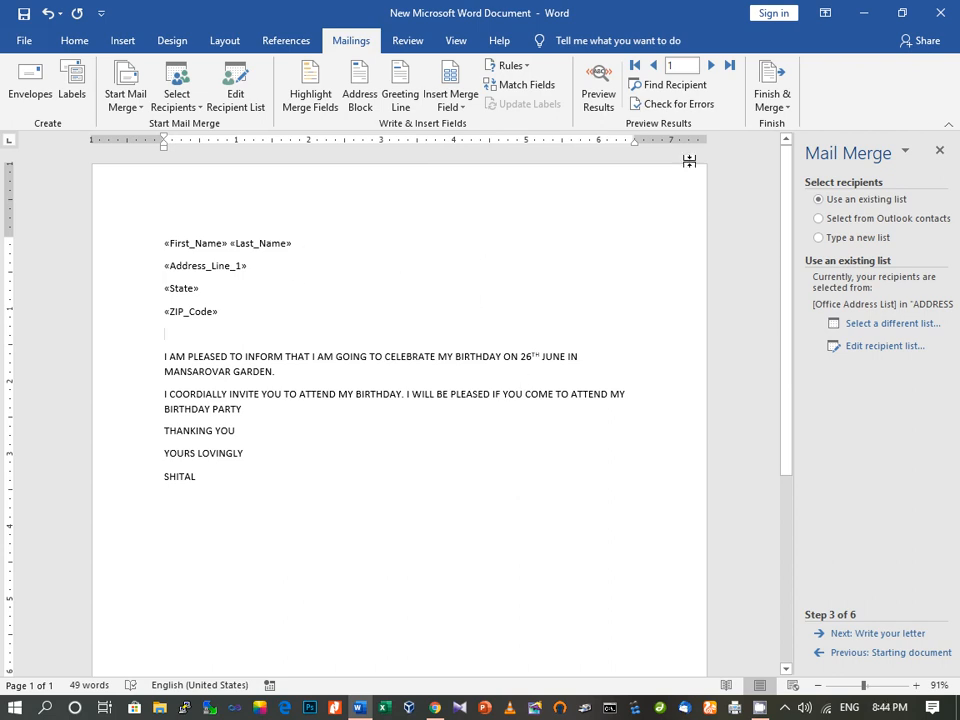
{"action": "left_click", "coordinate": [780, 107]}
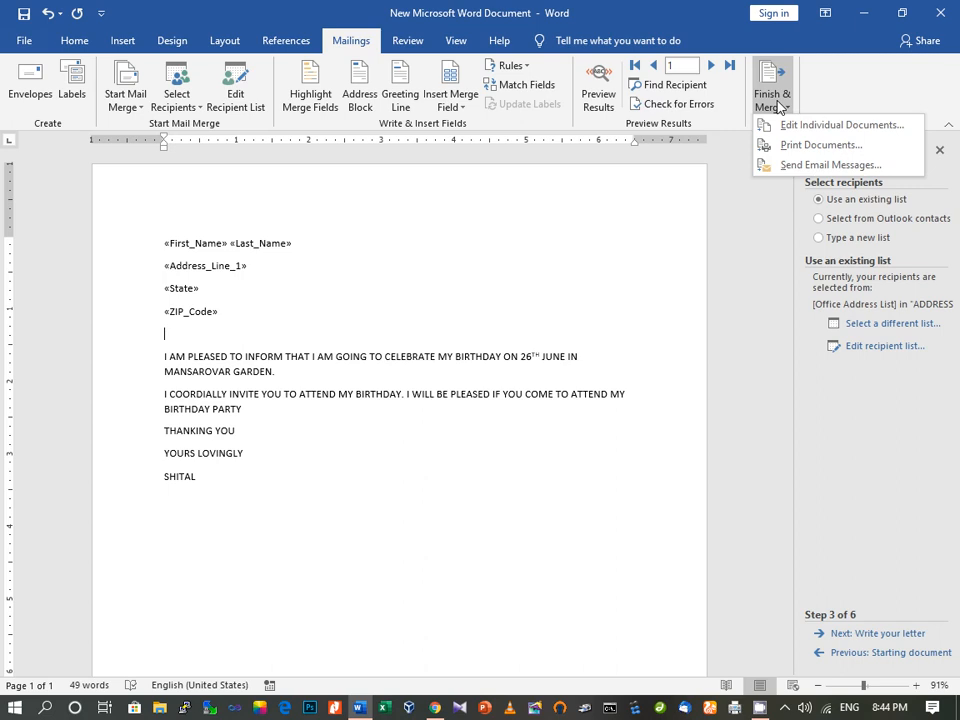
{"action": "left_click", "coordinate": [784, 107]}
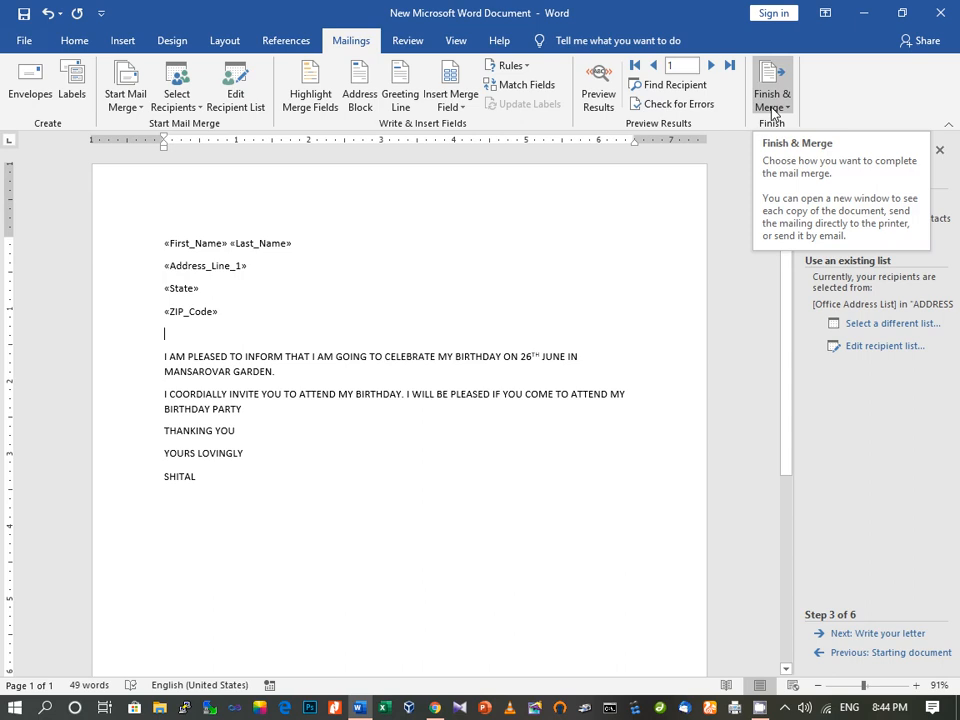
Preview the letter with real recipient data and advance to record 3.
{"action": "left_click", "coordinate": [604, 101]}
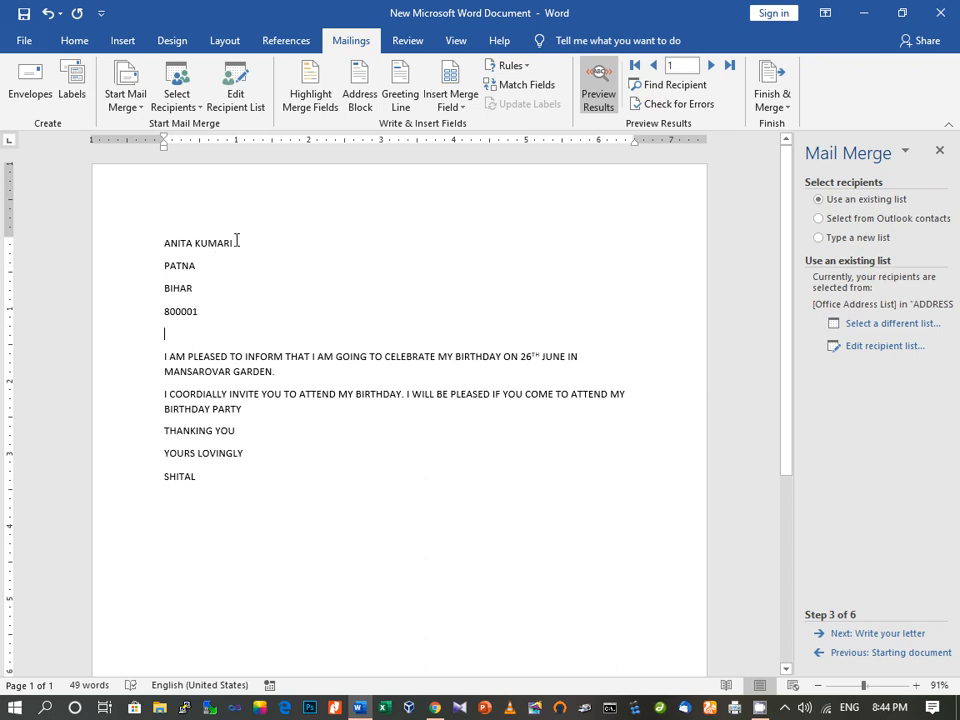
{"action": "left_click", "coordinate": [713, 67]}
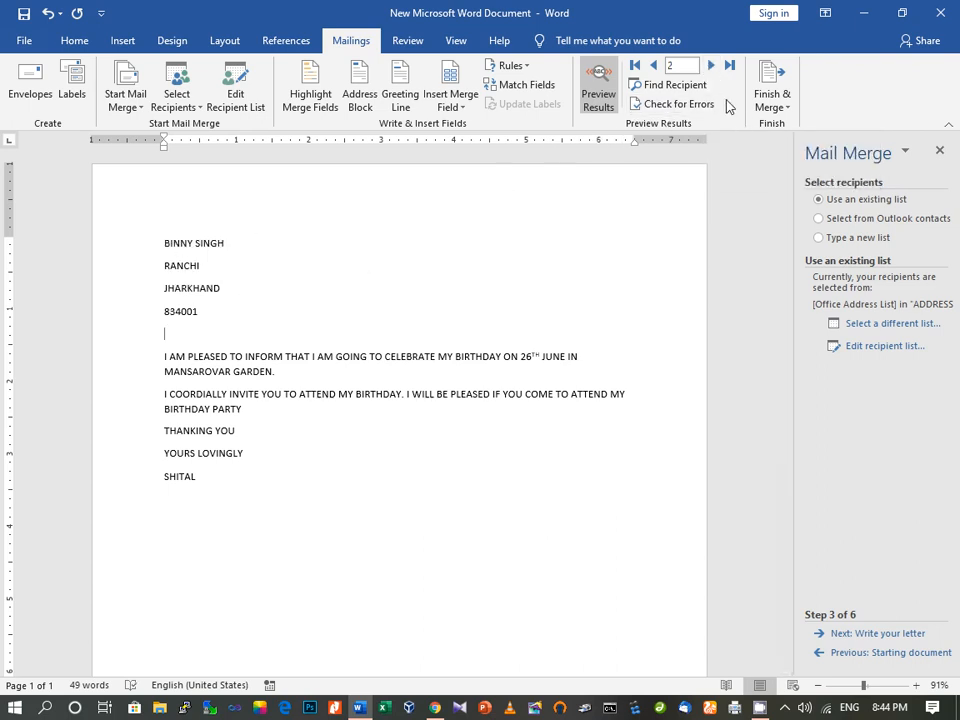
{"action": "left_click", "coordinate": [712, 67]}
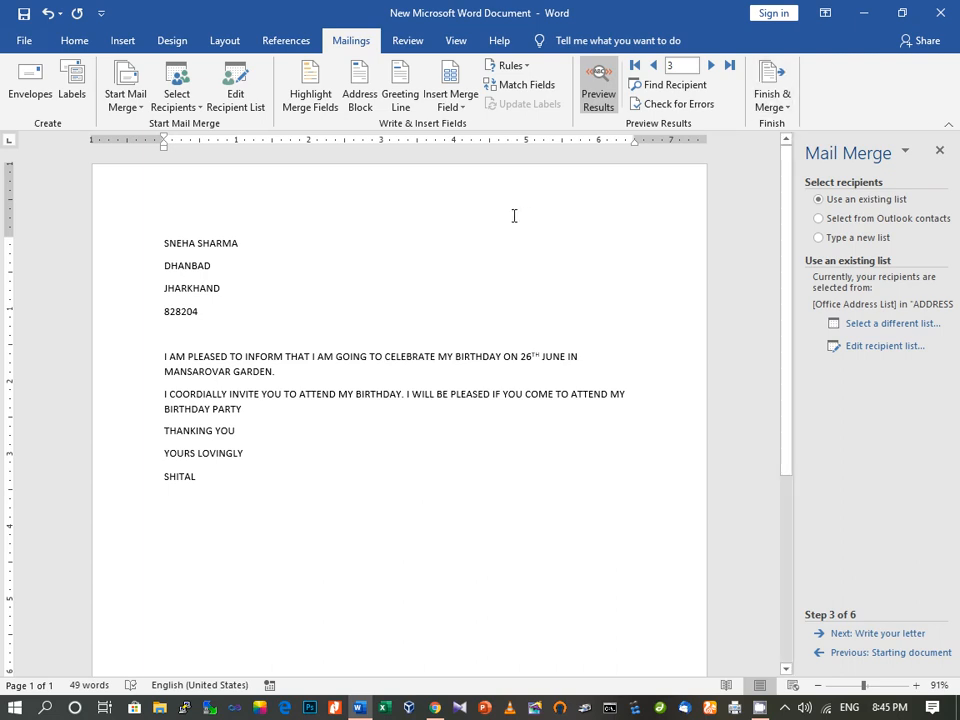
Merge the letters to the printer for records 1 through 3.
{"action": "left_click", "coordinate": [790, 110]}
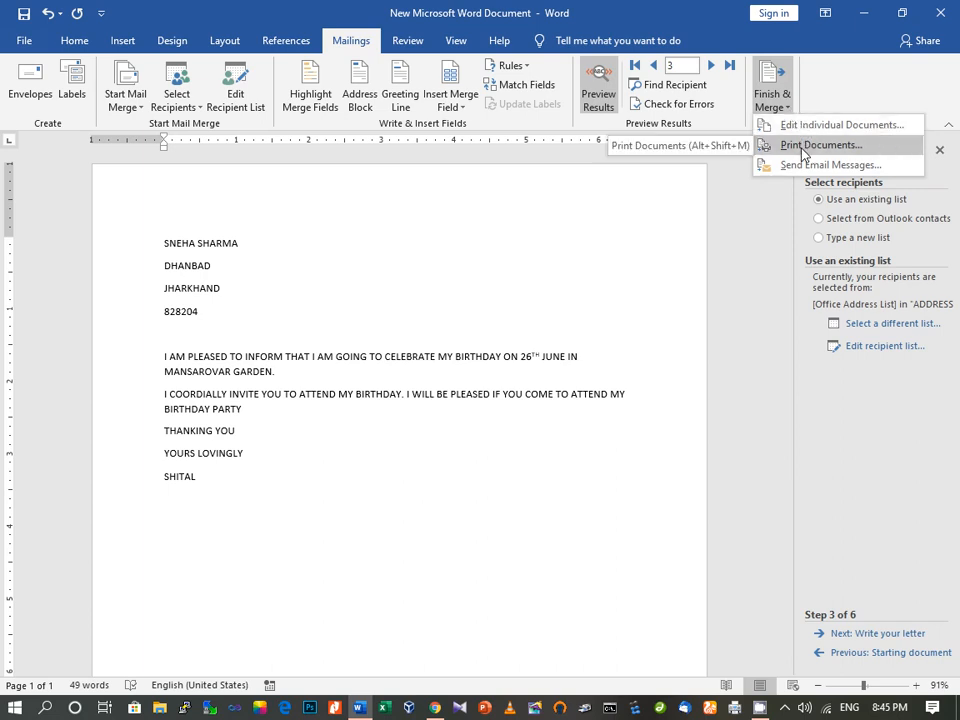
{"action": "left_click", "coordinate": [802, 148]}
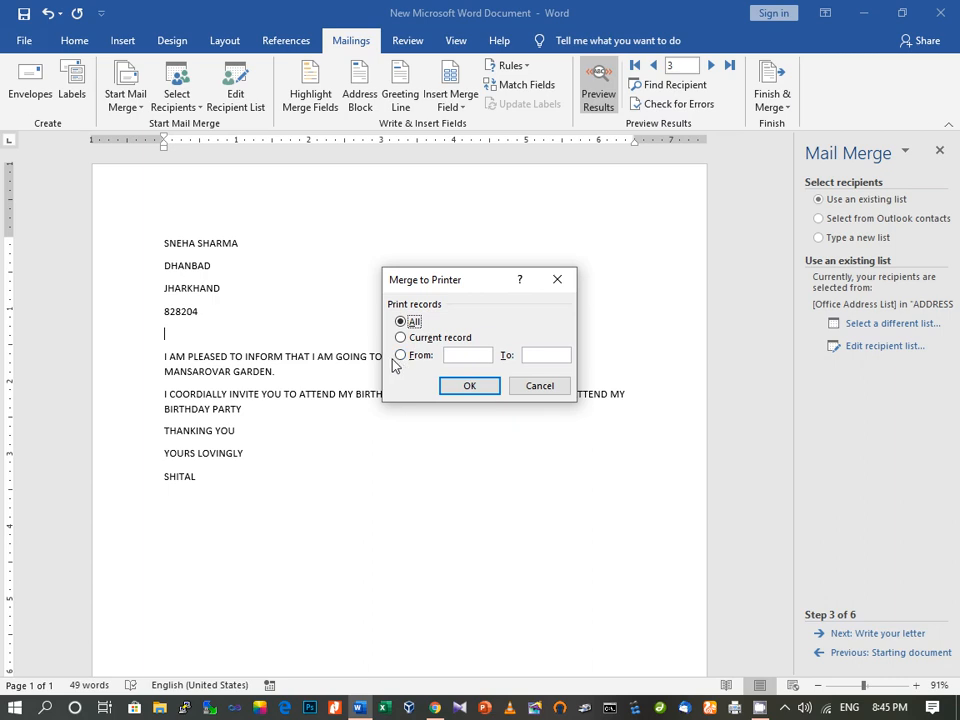
{"action": "left_click", "coordinate": [459, 356]}
{"action": "type", "text": "1"}
{"action": "left_click", "coordinate": [531, 355]}
{"action": "type", "text": "3"}
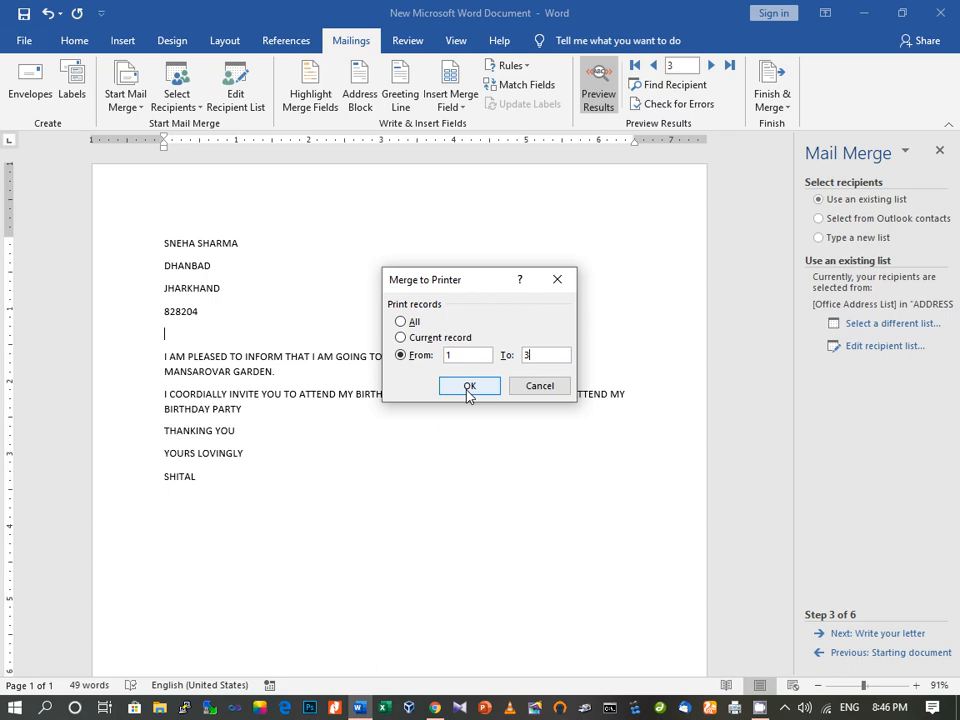
{"action": "left_click", "coordinate": [539, 389]}
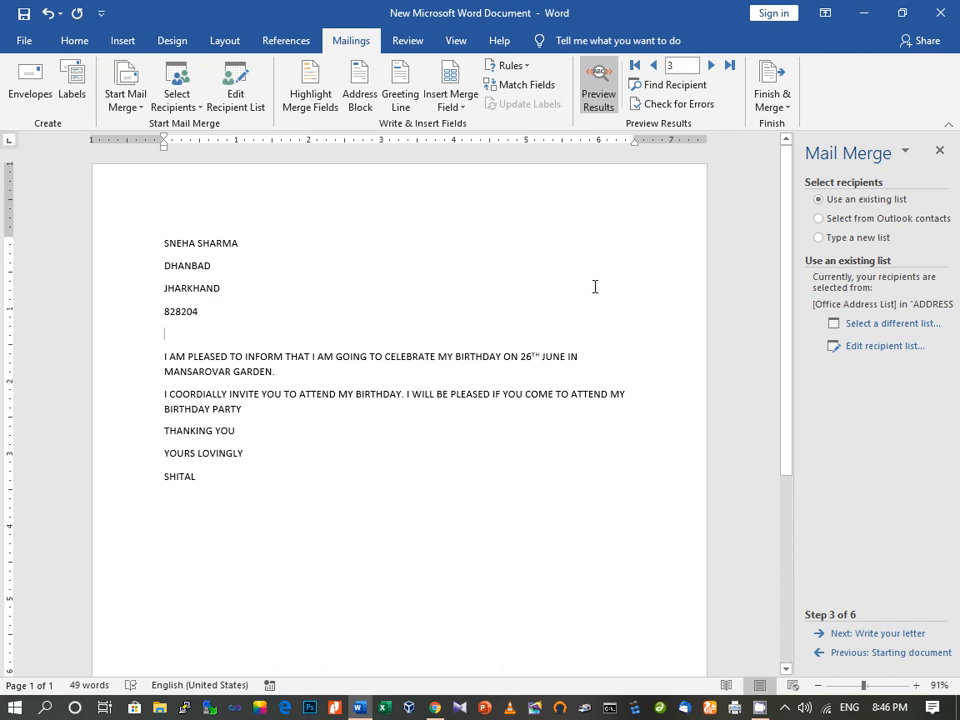